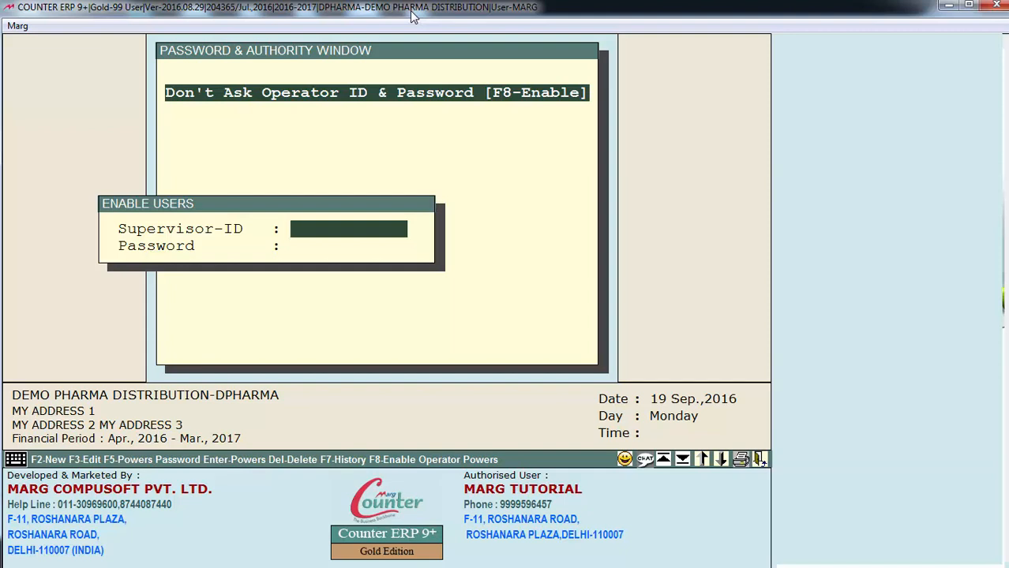
Log in with the supervisor ID and password, then start a new user with F2
{"action": "type", "text": "MARG"}
{"action": "key", "text": "Return"}
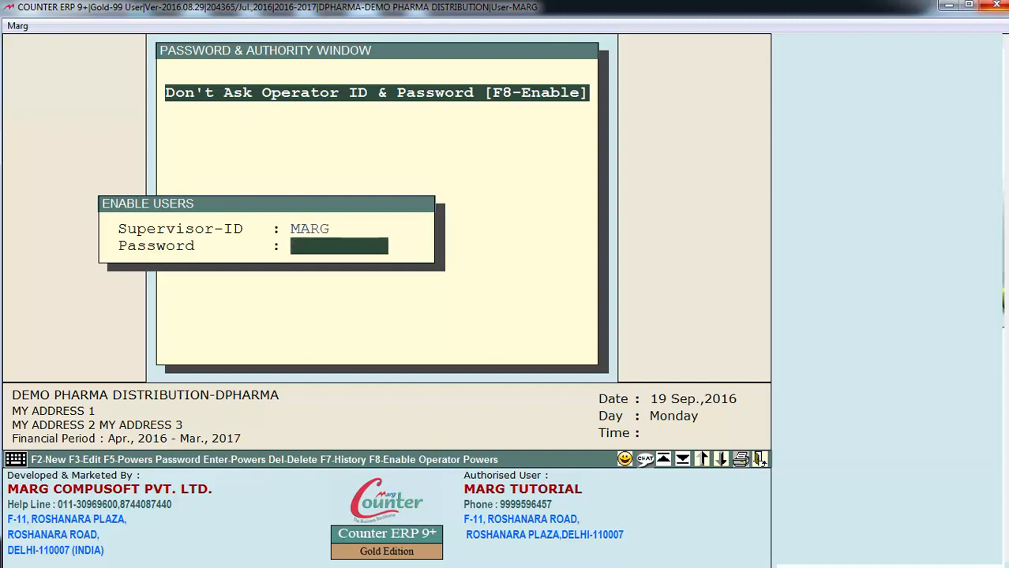
{"action": "type", "text": "MARG"}
{"action": "key", "text": "Return"}
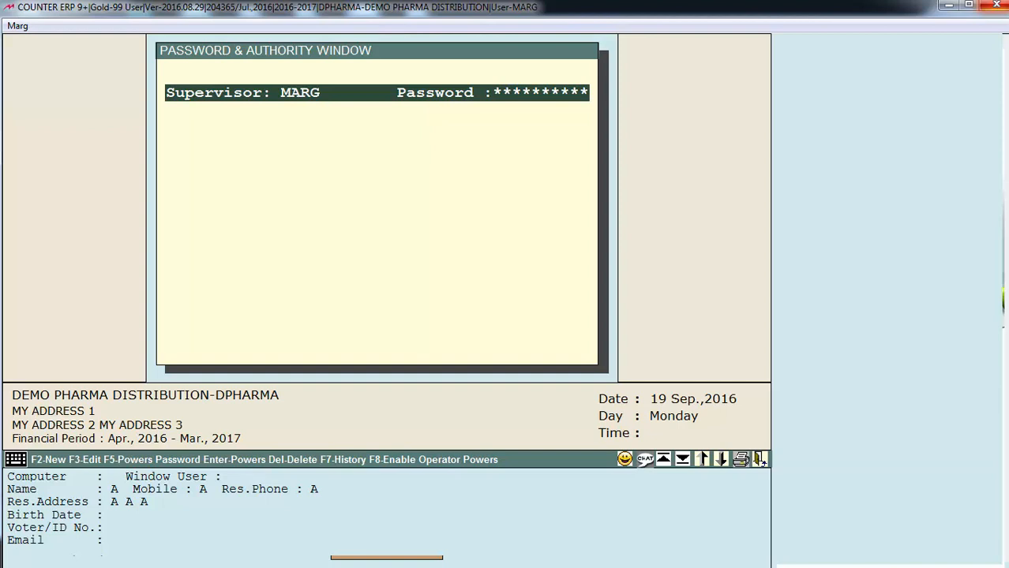
{"action": "key", "text": "F2"}
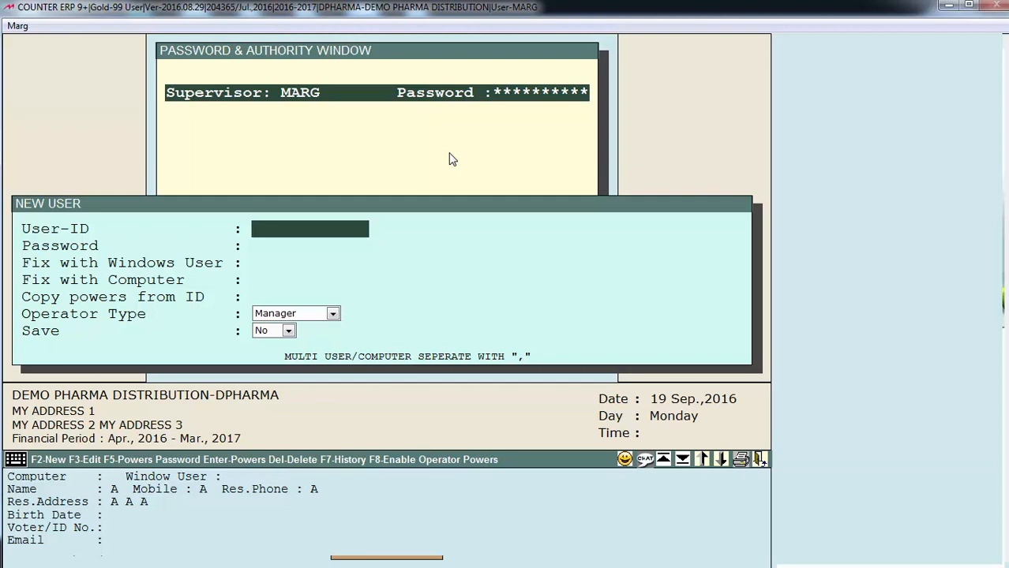
Enter User-ID 001, its password and Windows user NETADM in the new user form
{"action": "type", "text": "001"}
{"action": "key", "text": "Return"}
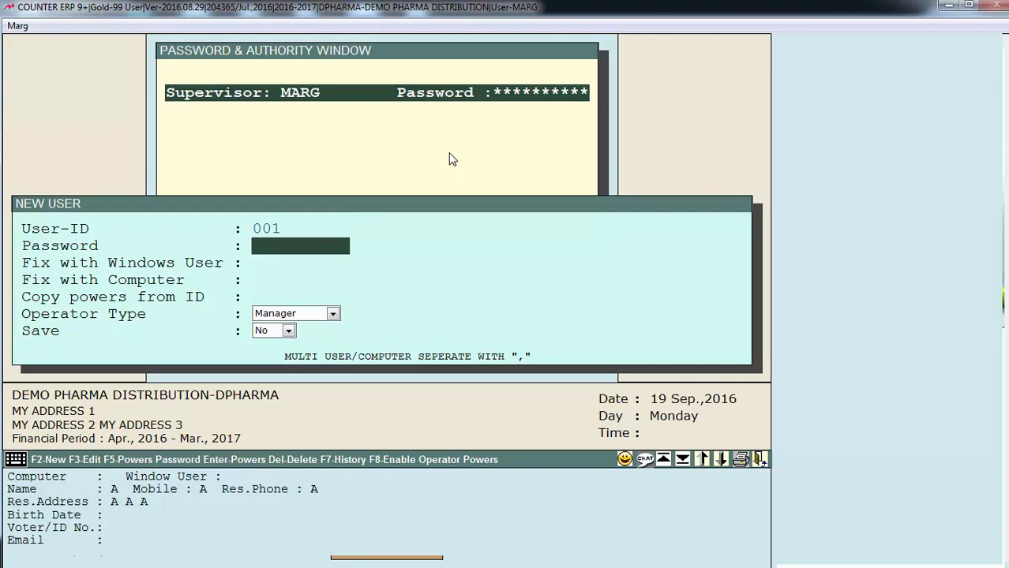
{"action": "type", "text": "001"}
{"action": "key", "text": "Return"}
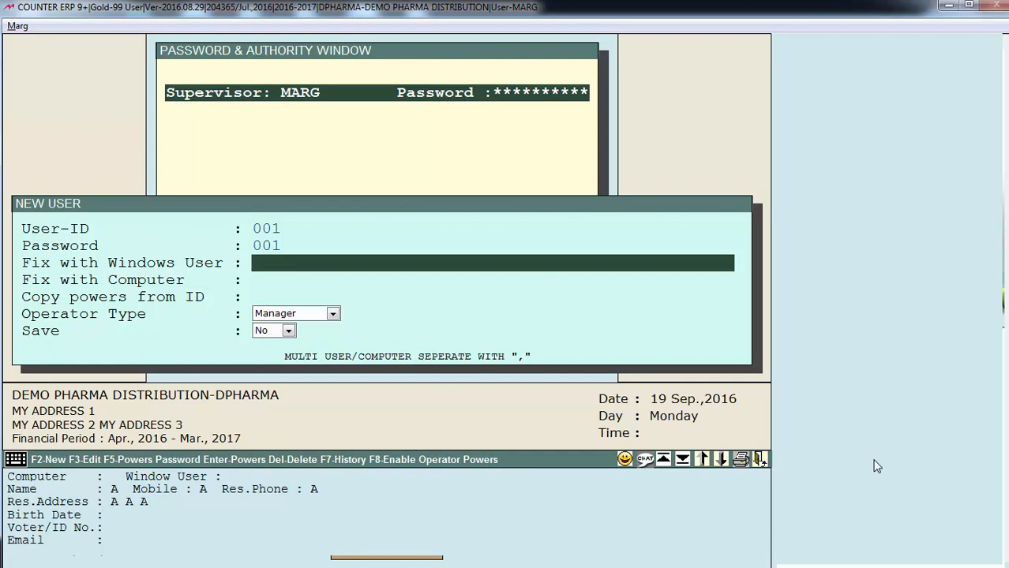
{"action": "type", "text": "NETADM"}
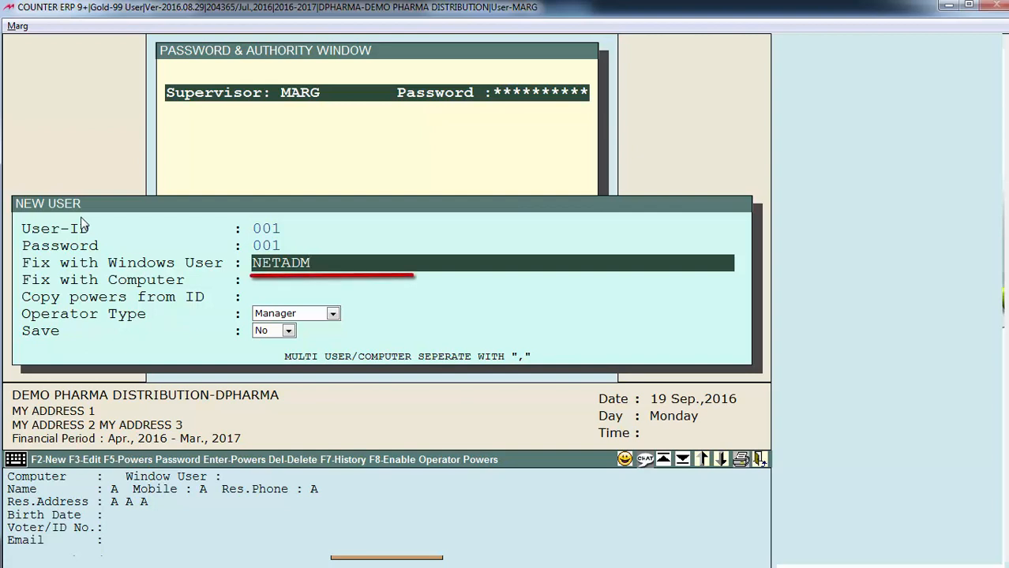
{"action": "key", "text": "Return"}
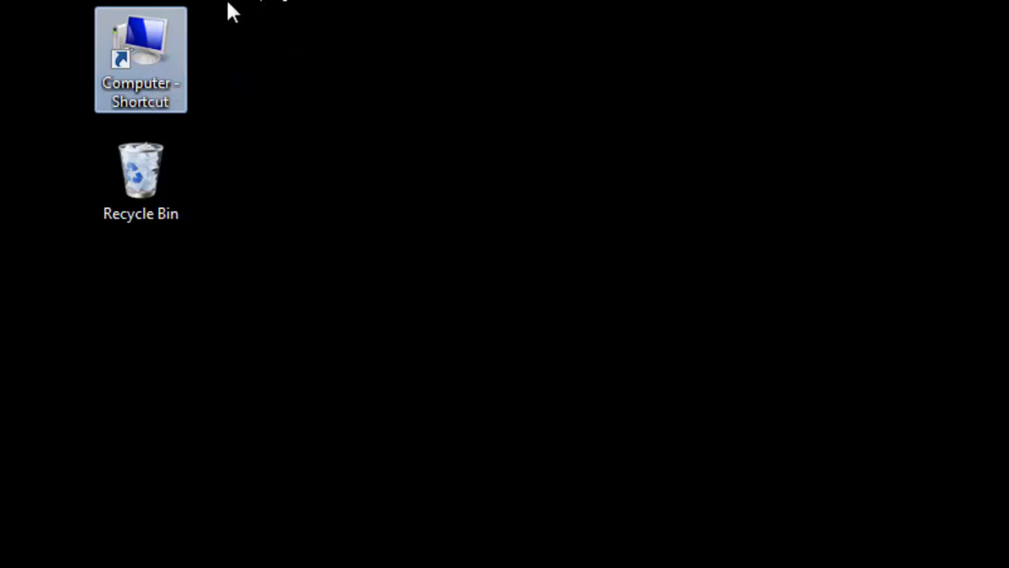
Look up the computer name MARGTRAN12-PC in System properties, then return to Marg ERP
{"action": "key", "text": "shift+F10"}
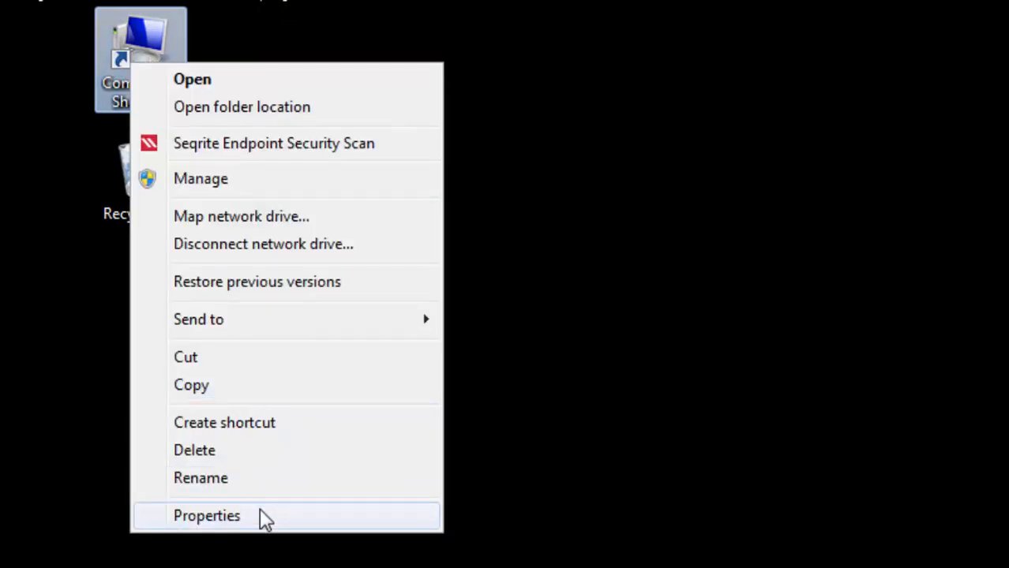
{"action": "left_click", "coordinate": [207, 516]}
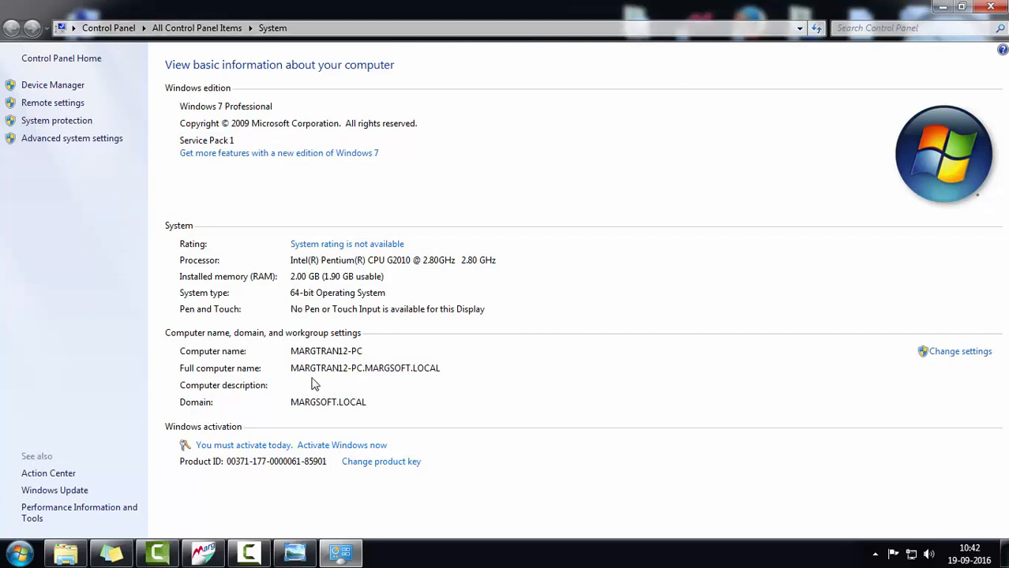
{"action": "left_click", "coordinate": [206, 554]}
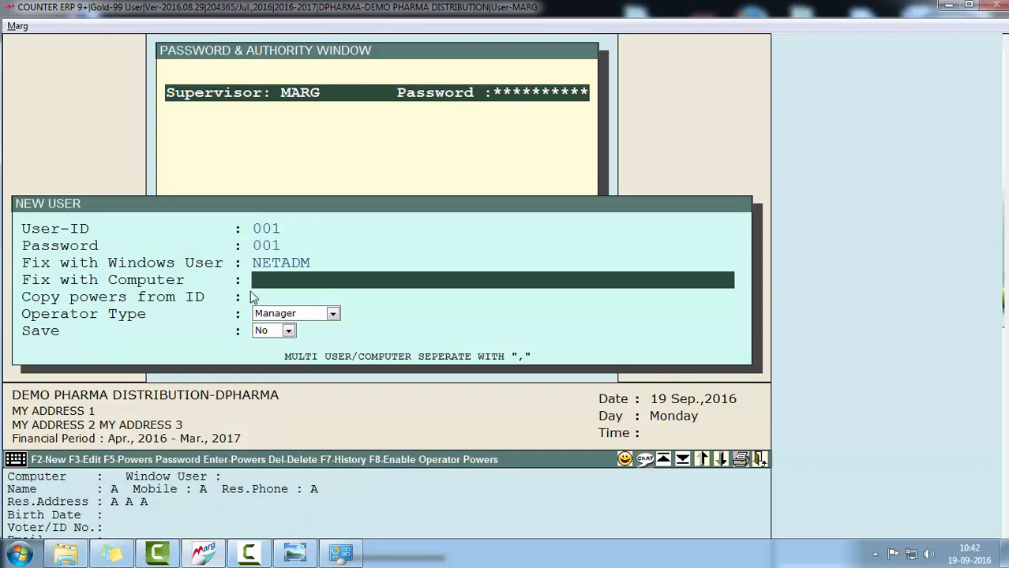
Fix the user to computer MARGTRAN12-PC and move past the Copy powers field
{"action": "left_click_drag", "start_coordinate": [261, 282], "coordinate": [473, 282]}
{"action": "type", "text": "MARGTRAN12-PC"}
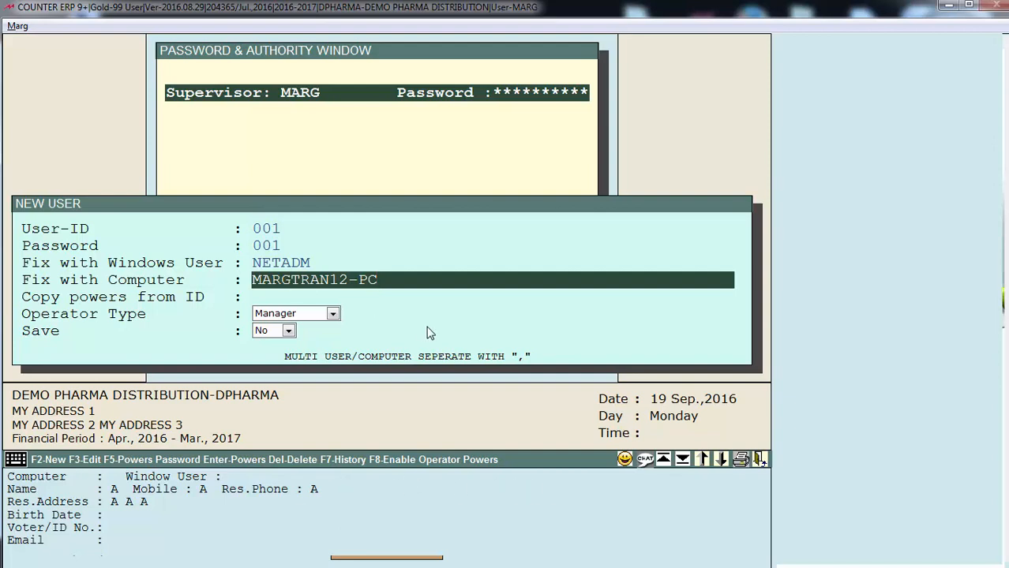
{"action": "key", "text": "Return"}
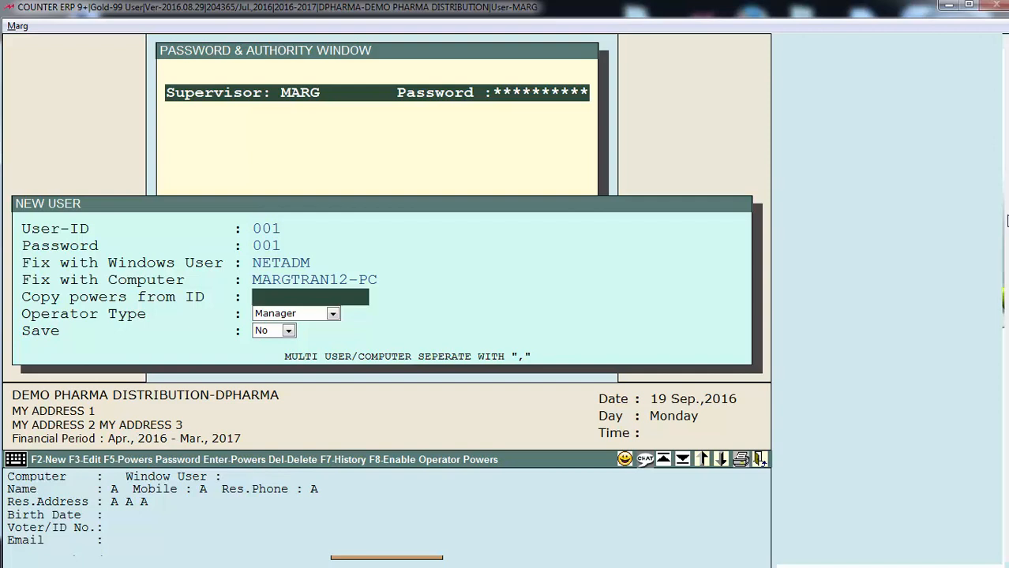
{"action": "type", "text": "002"}
{"action": "key", "text": "Return"}
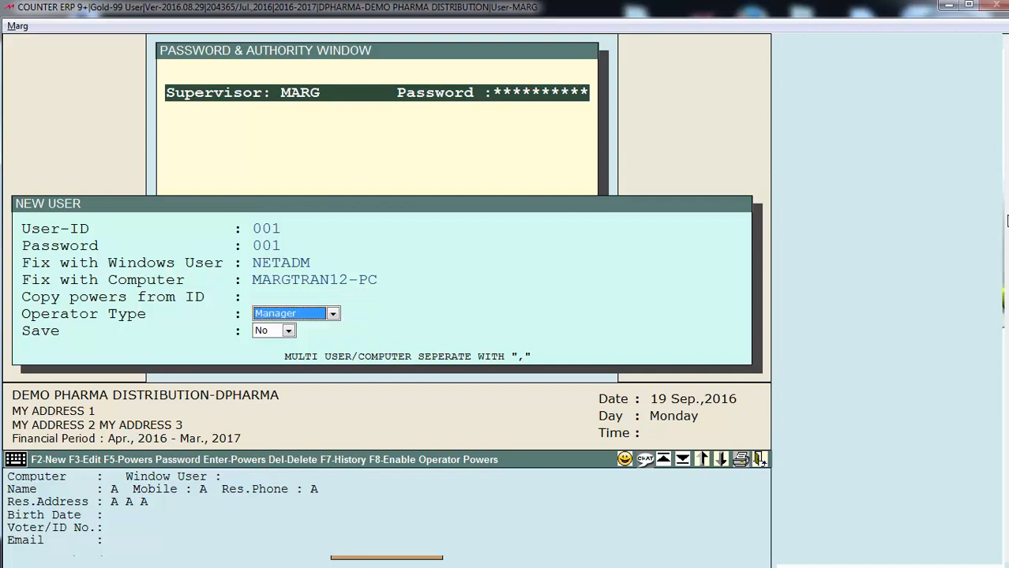
Set the operator type to Operator and save the new user
{"action": "key", "text": "space"}
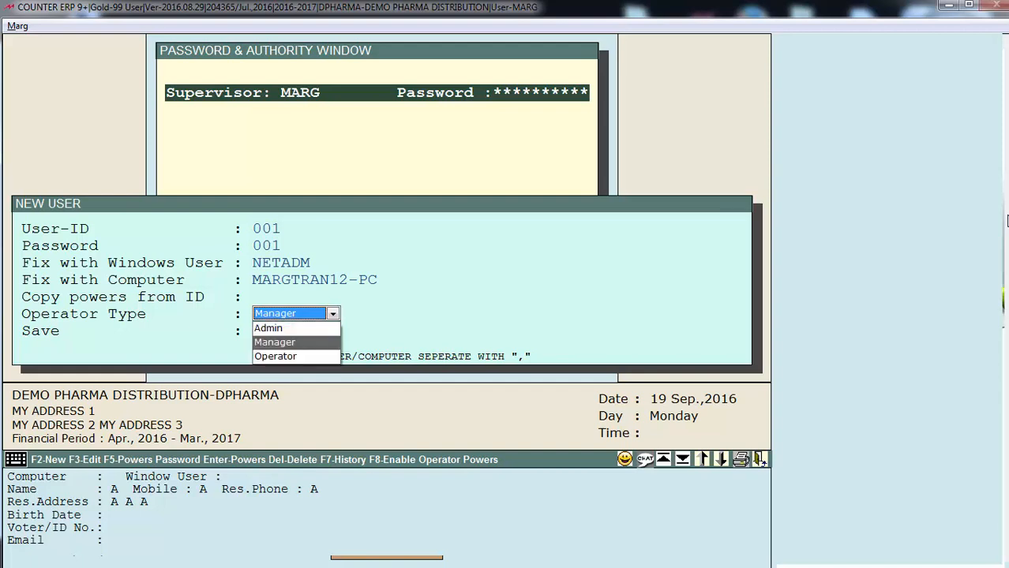
{"action": "key", "text": "Up"}
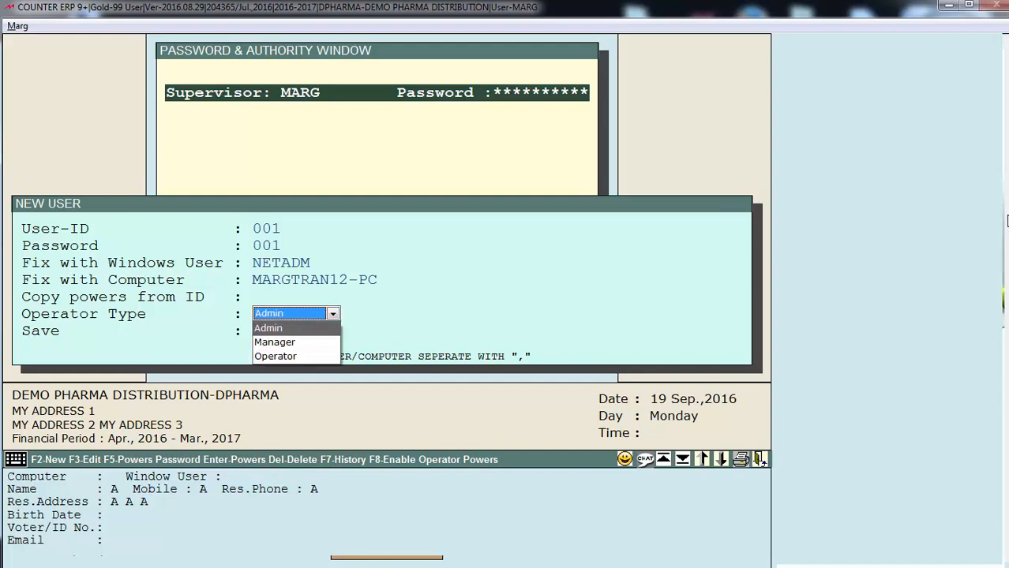
{"action": "key", "text": "Down"}
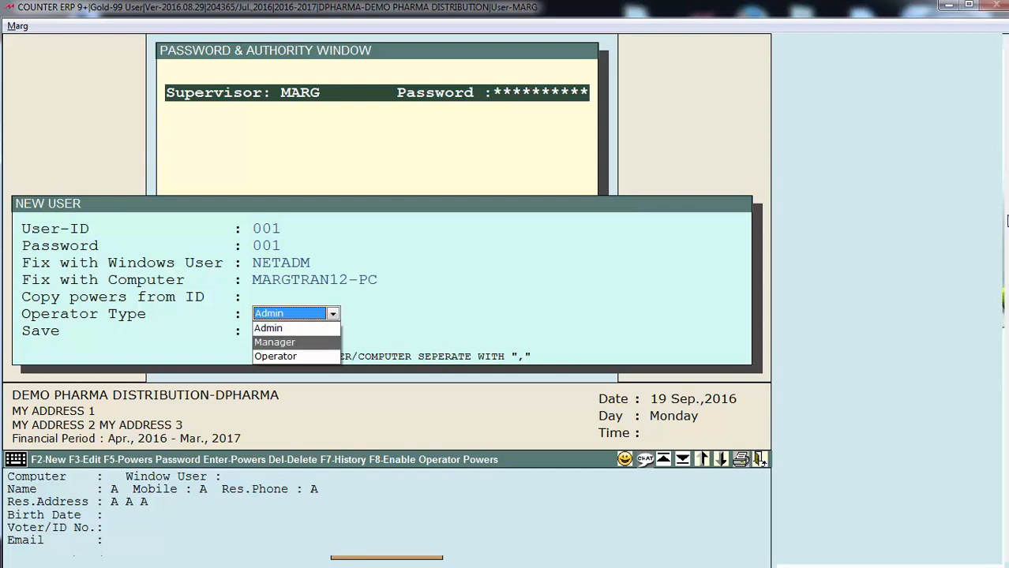
{"action": "key", "text": "Down"}
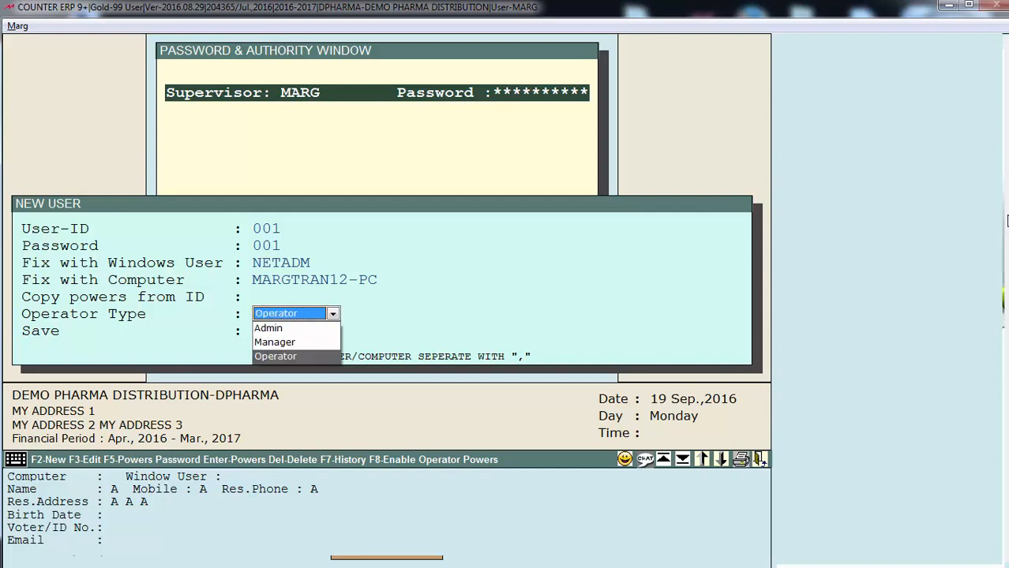
{"action": "key", "text": "Return"}
{"action": "key", "text": "alt+Down"}
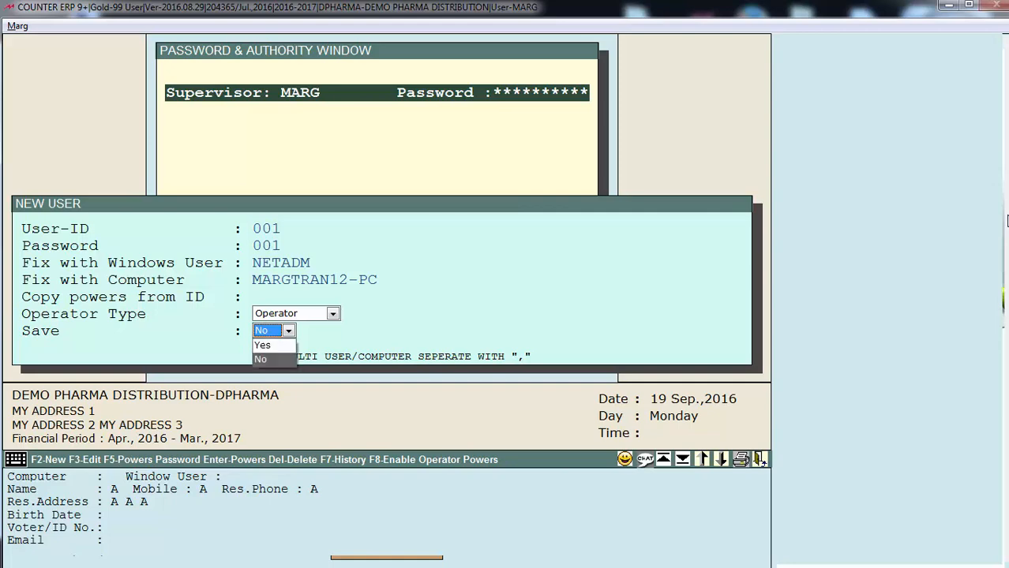
{"action": "key", "text": "Up"}
{"action": "key", "text": "Return"}
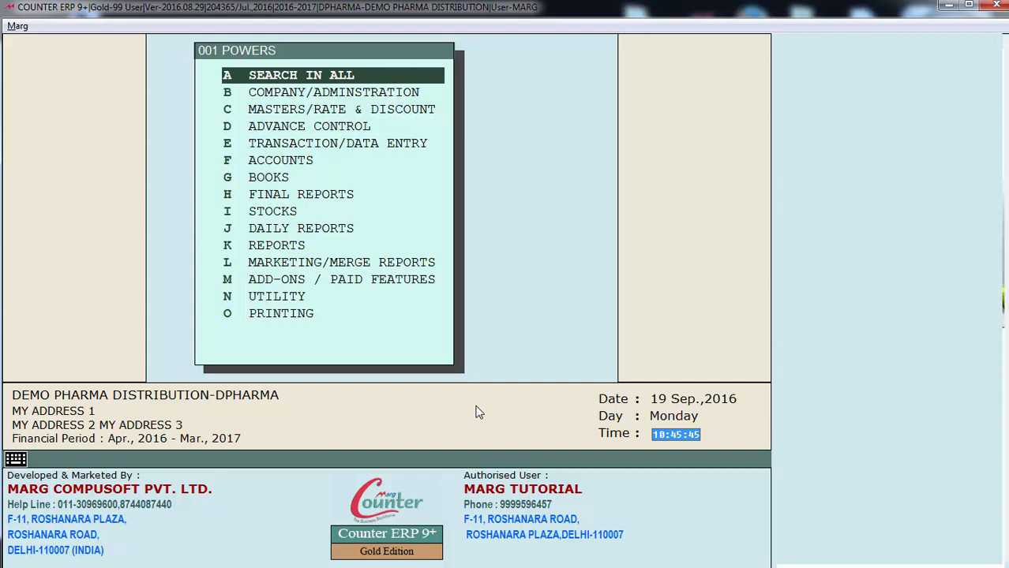
List every power for the new user using SEARCH IN ALL
{"action": "key", "text": "Down"}
{"action": "key", "text": "Down"}
{"action": "key", "text": "Down"}
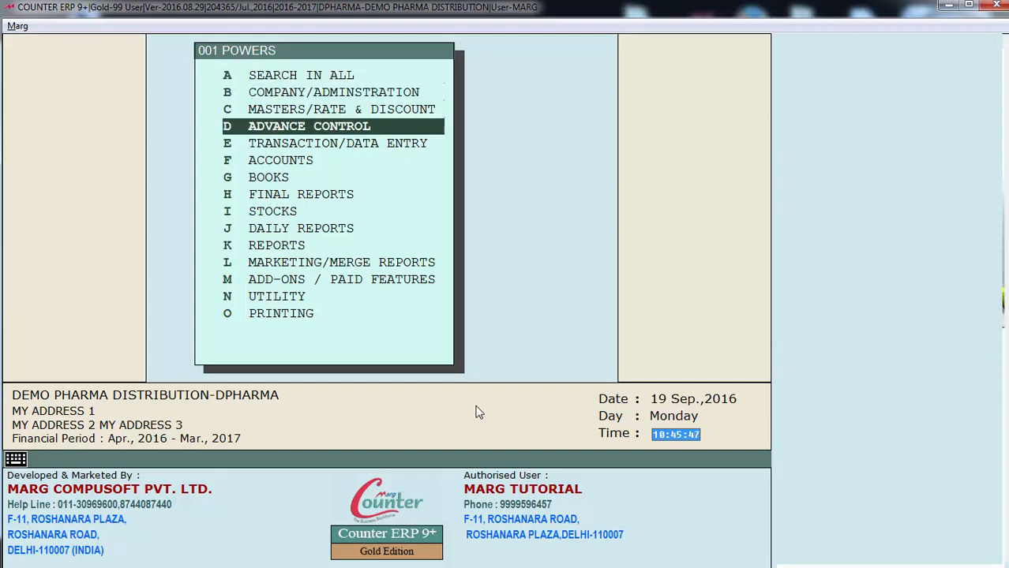
{"action": "key", "text": "Down"}
{"action": "key", "text": "Down"}
{"action": "key", "text": "Down"}
{"action": "key", "text": "Down"}
{"action": "key", "text": "Down"}
{"action": "key", "text": "Up"}
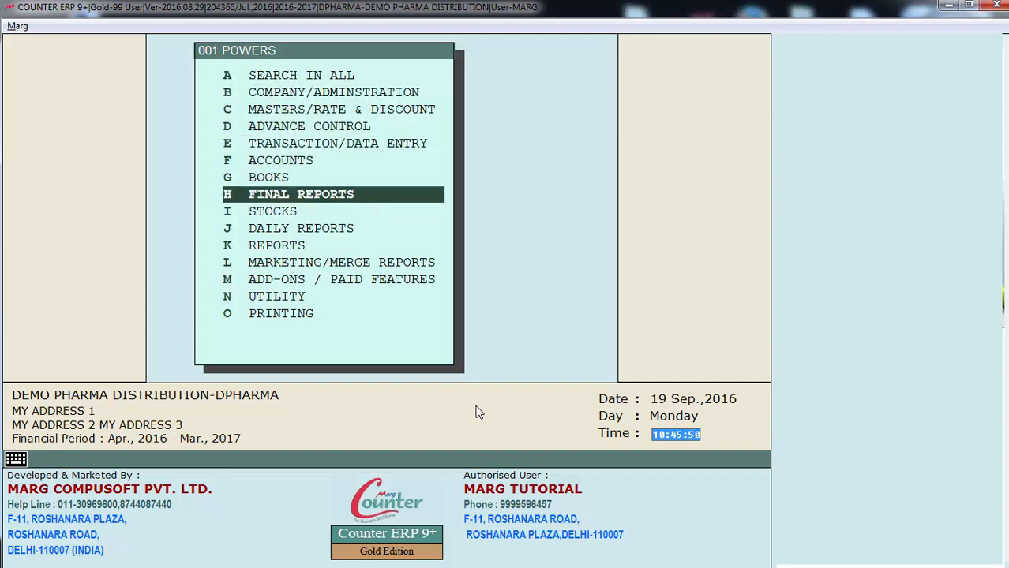
{"action": "key", "text": "Up"}
{"action": "key", "text": "Up"}
{"action": "key", "text": "Up"}
{"action": "key", "text": "Up"}
{"action": "key", "text": "Up"}
{"action": "key", "text": "Up"}
{"action": "key", "text": "Up"}
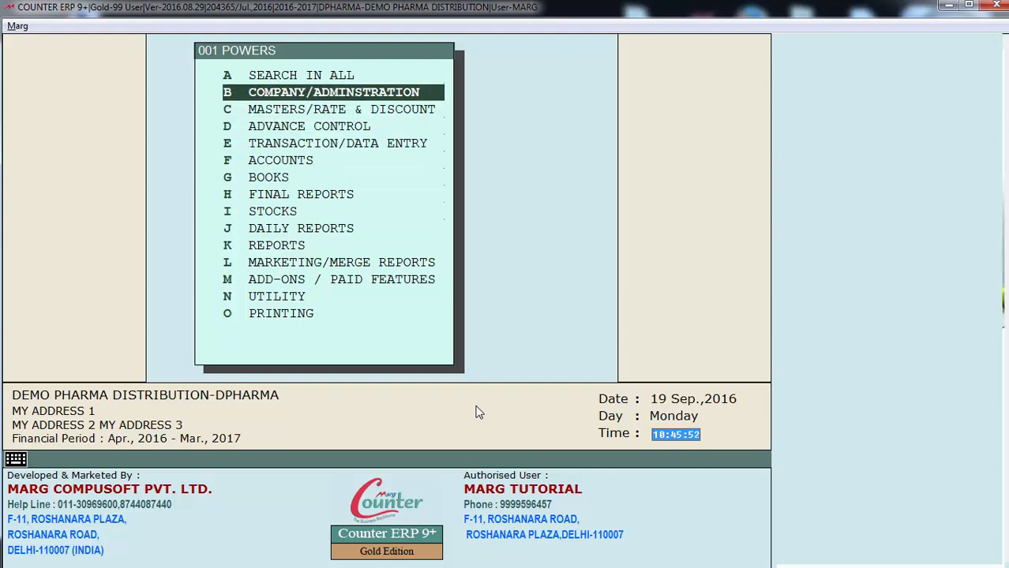
{"action": "key", "text": "Return"}
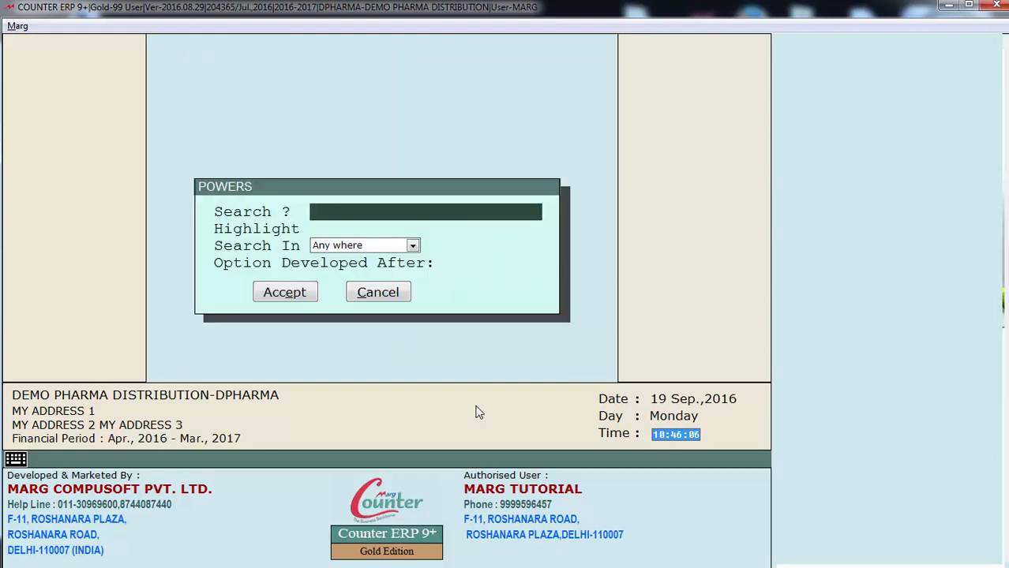
{"action": "key", "text": "Return"}
{"action": "key", "text": "Return"}
{"action": "key", "text": "Return"}
{"action": "key", "text": "Return"}
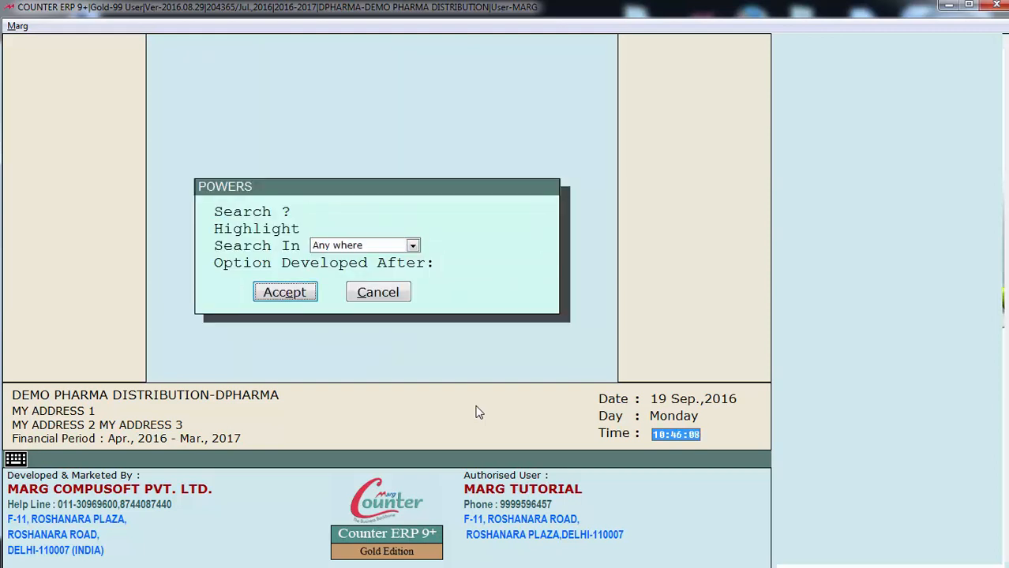
{"action": "key", "text": "Return"}
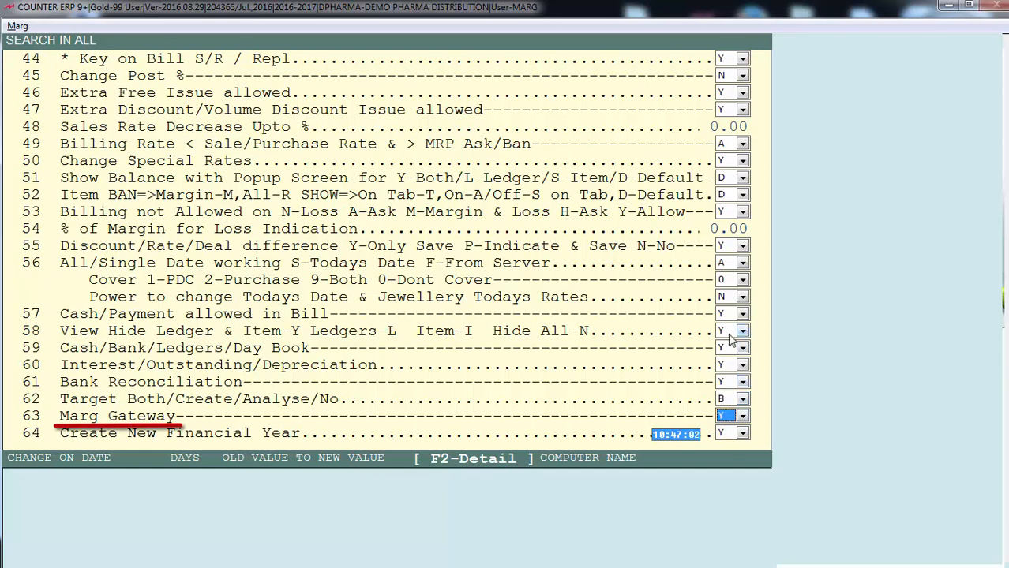
Set Marg Gateway (row 63) to N and save the power changes
{"action": "left_click", "coordinate": [727, 419]}
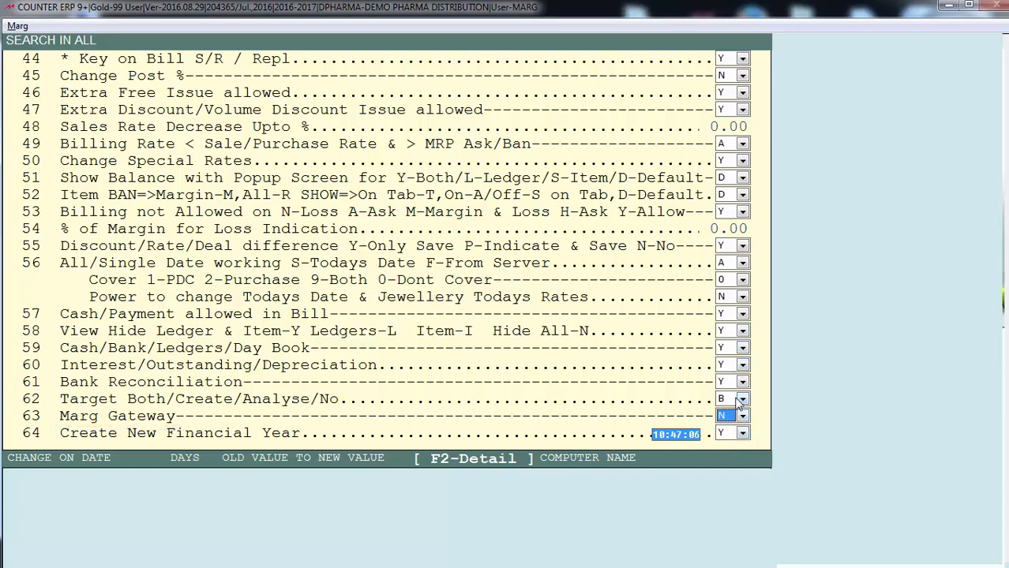
{"action": "key", "text": "Escape"}
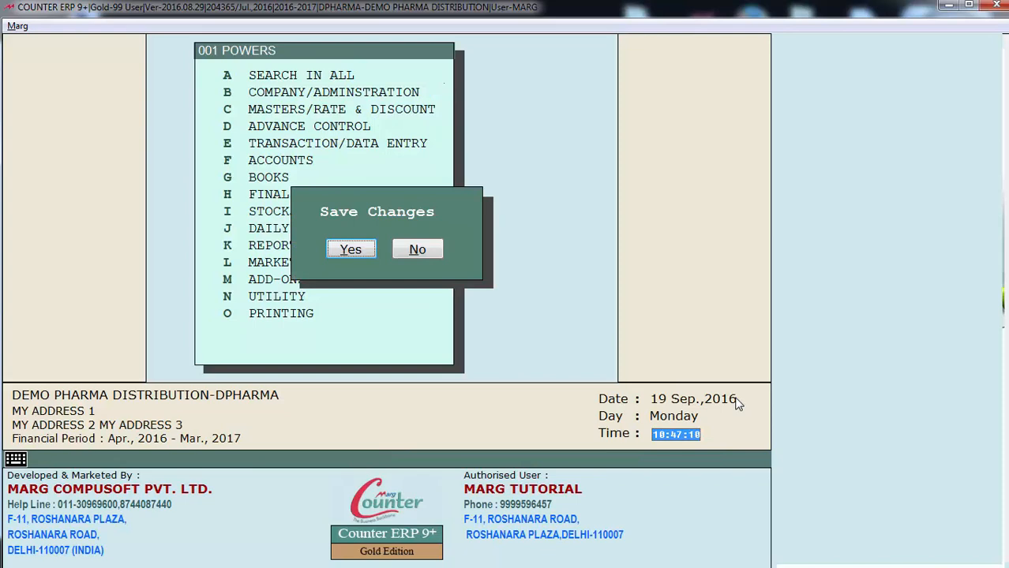
{"action": "key", "text": "Return"}
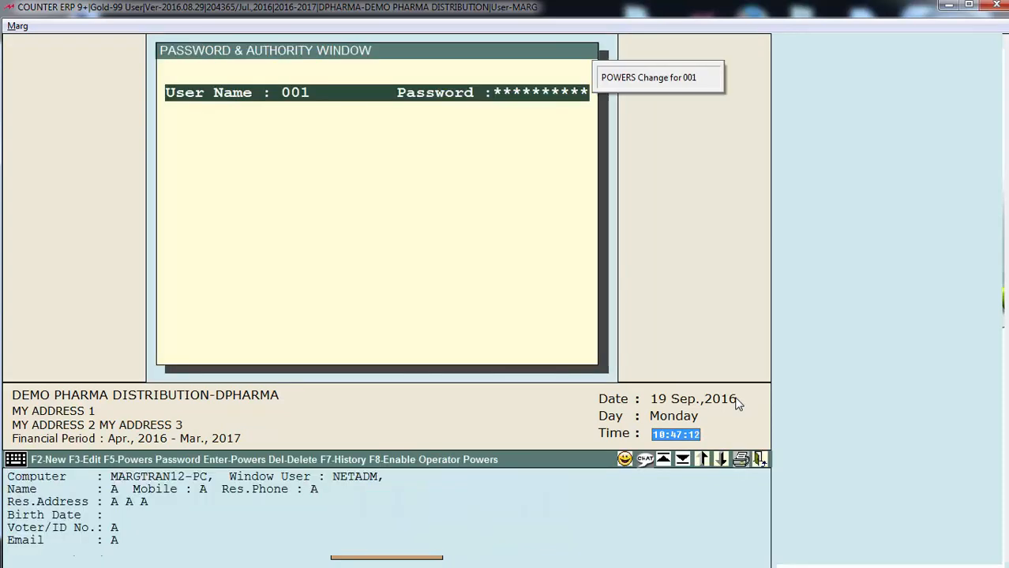
{"action": "key", "text": "Escape"}
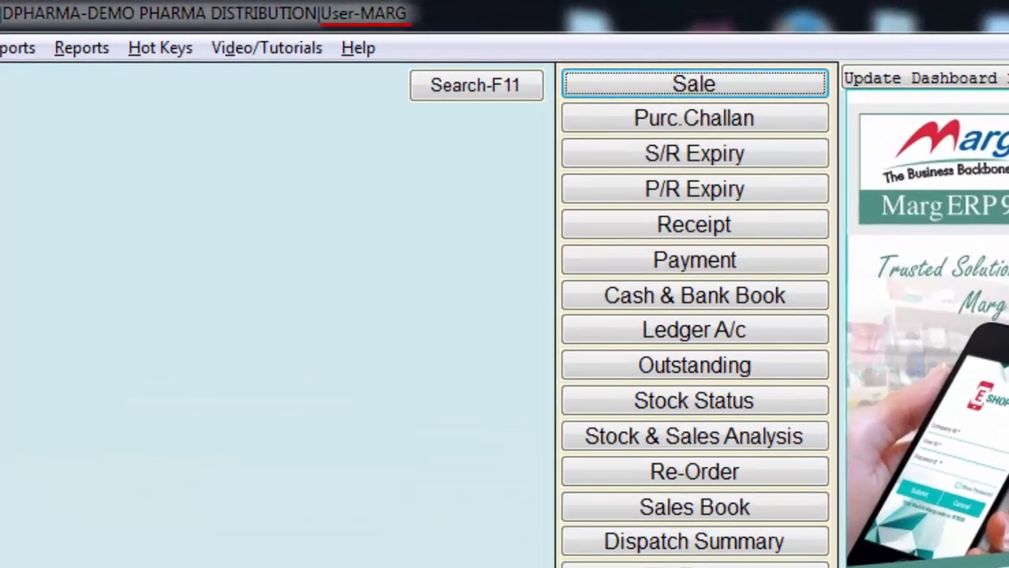
Switch to the operator user via Ctrl+U, then exit to the List of Companies
{"action": "key", "text": "ctrl+u"}
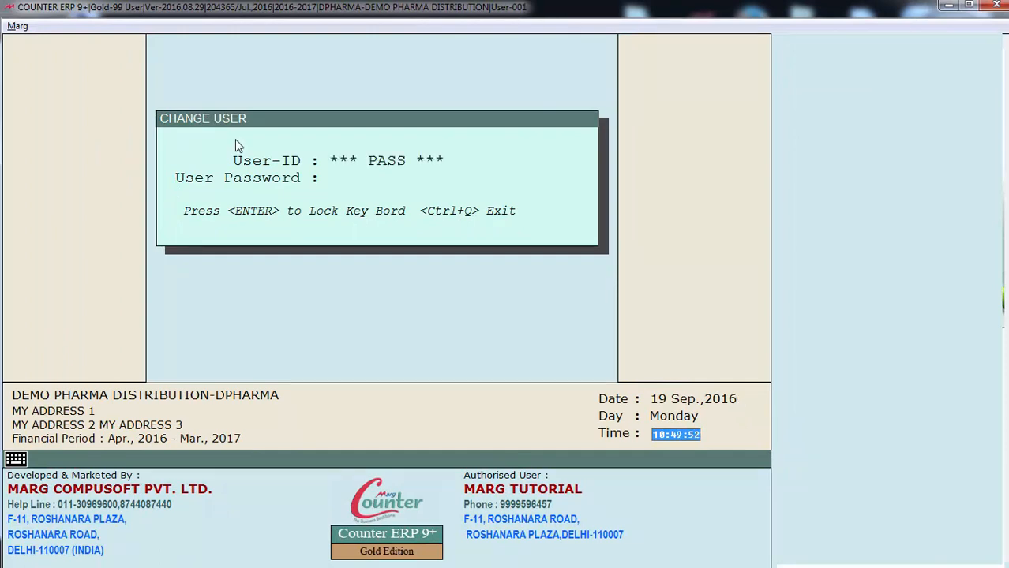
{"action": "type", "text": "***"}
{"action": "key", "text": "Return"}
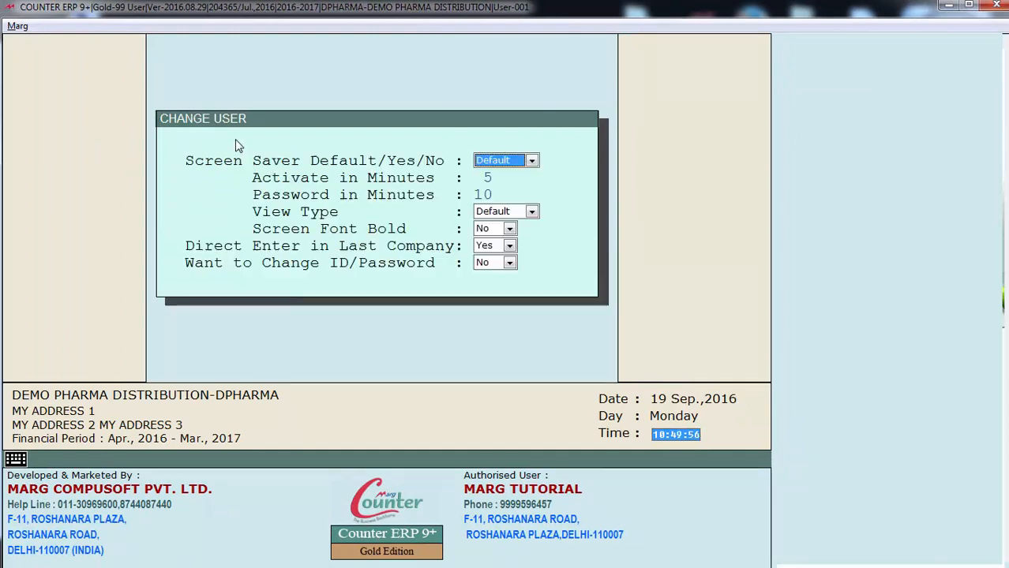
{"action": "key", "text": "Return"}
{"action": "key", "text": "Return"}
{"action": "key", "text": "Return"}
{"action": "key", "text": "Return"}
{"action": "key", "text": "Return"}
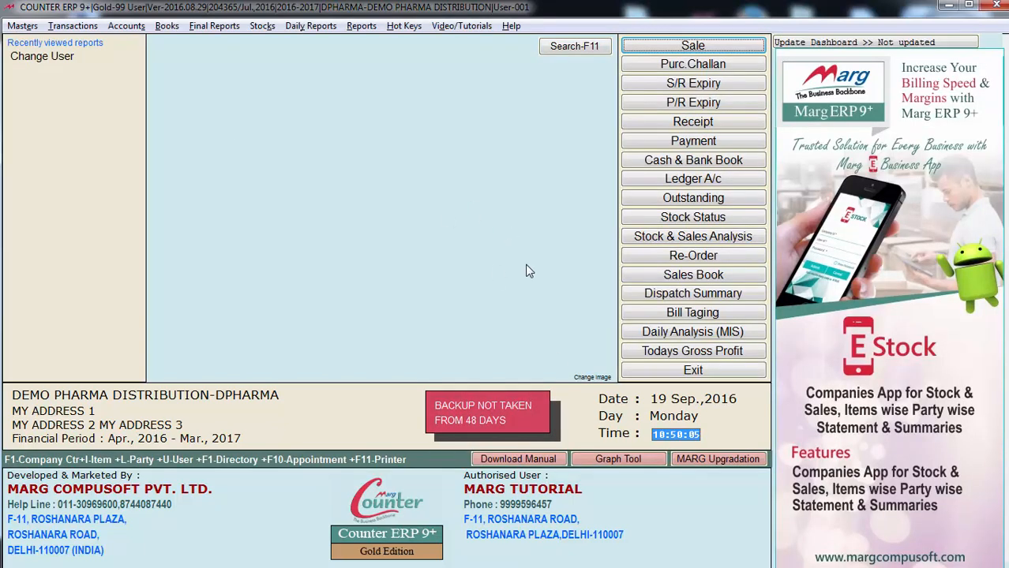
{"action": "left_click", "coordinate": [697, 374]}
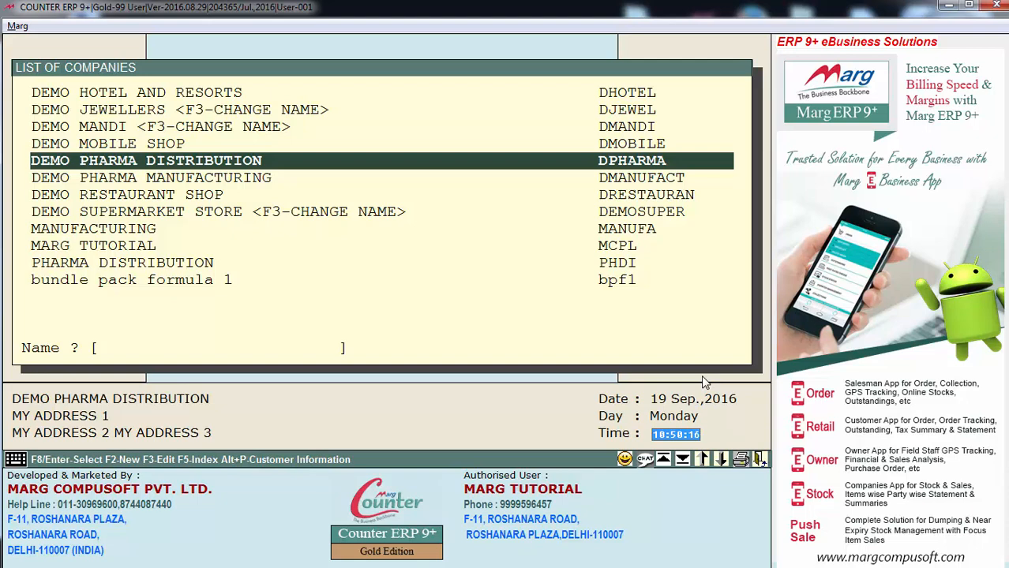
Try Marg Gateway on DEMO PHARMA DISTRIBUTION and dismiss the not-authorised alert
{"action": "key", "text": "Return"}
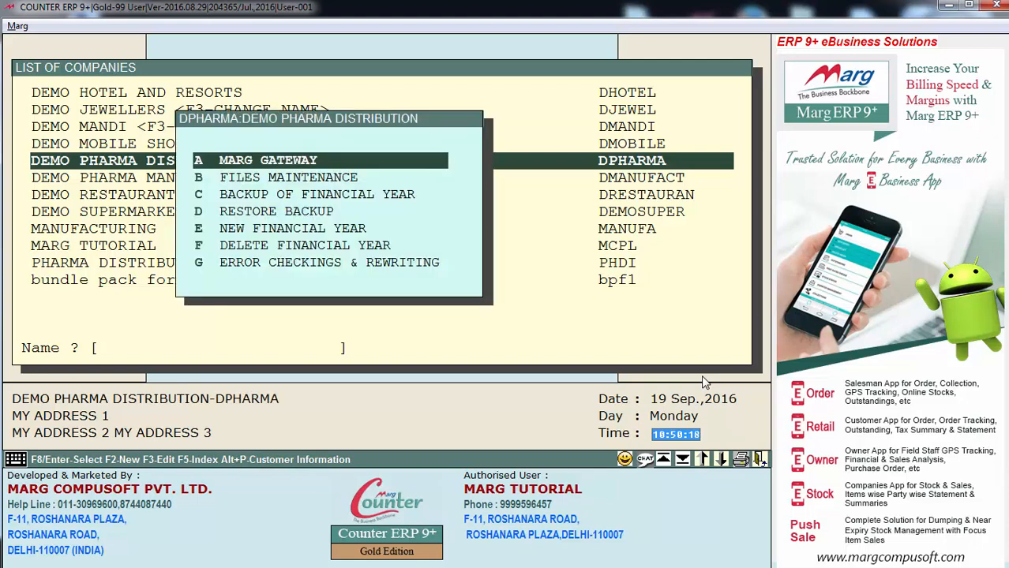
{"action": "key", "text": "Return"}
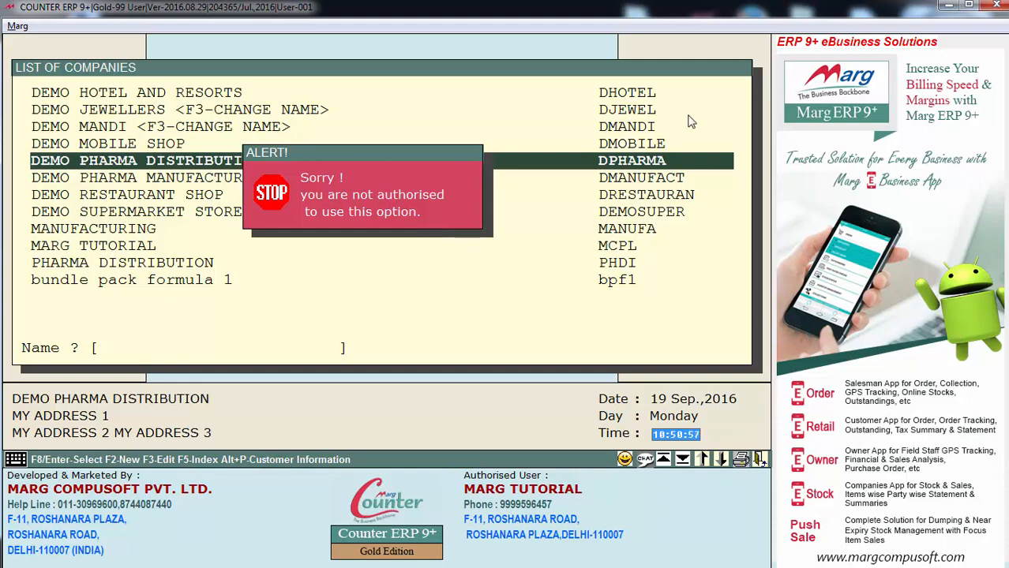
{"action": "key", "text": "Return"}
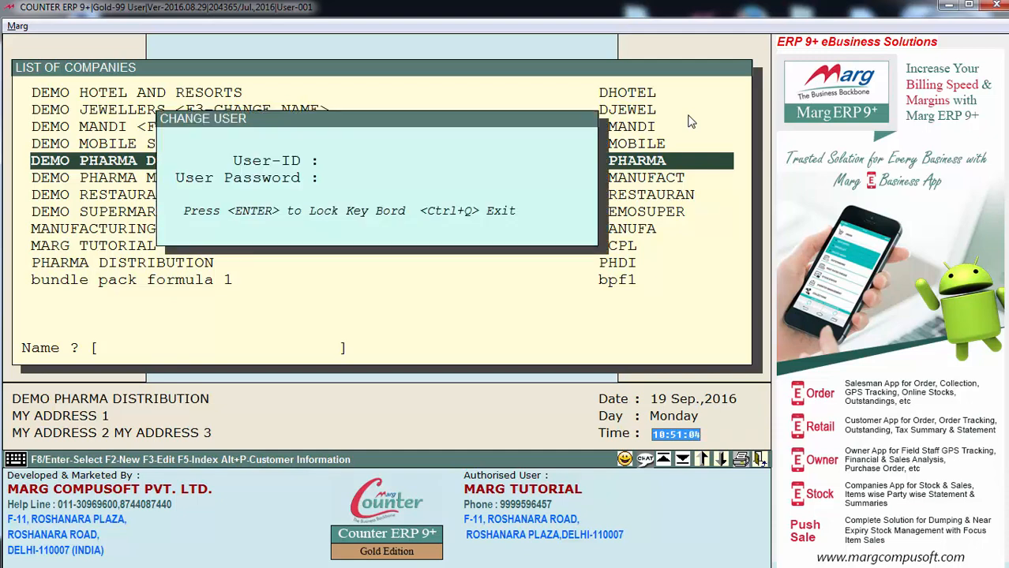
{"action": "key", "text": "Return"}
{"action": "type", "text": "****"}
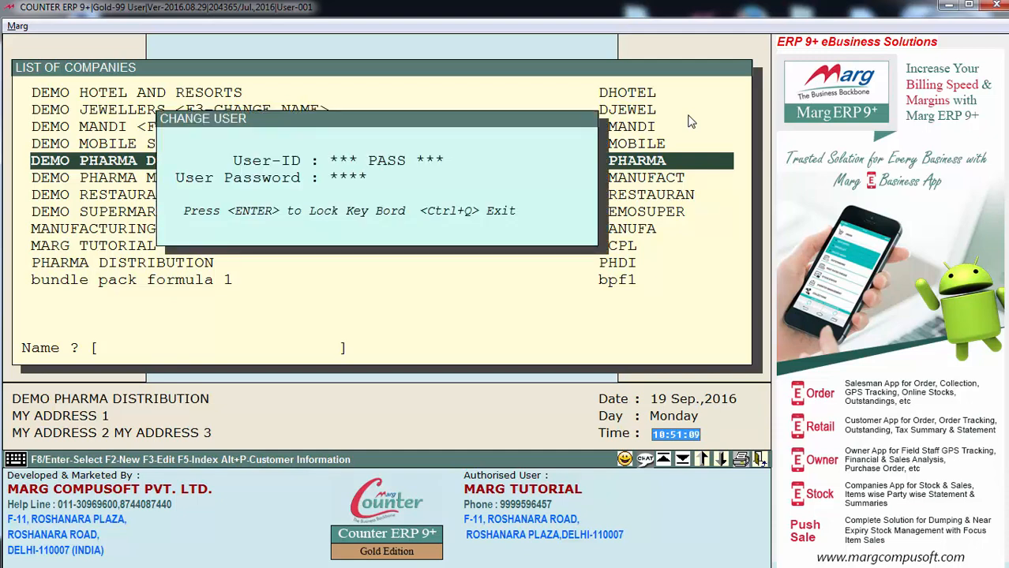
{"action": "key", "text": "Return"}
{"action": "key", "text": "Return"}
{"action": "key", "text": "Return"}
{"action": "key", "text": "Return"}
{"action": "key", "text": "Return"}
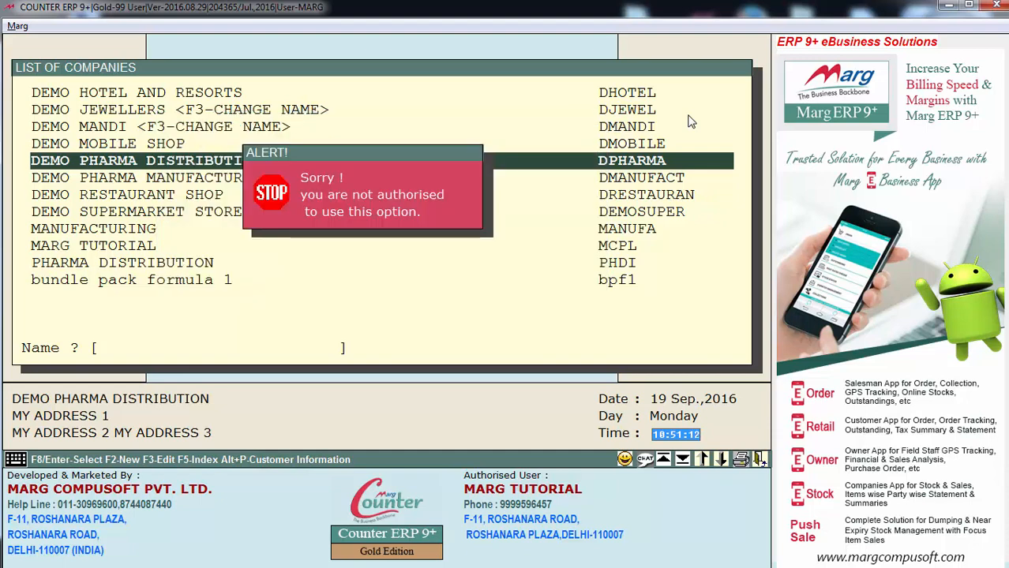
{"action": "key", "text": "Escape"}
{"action": "key", "text": "Escape"}
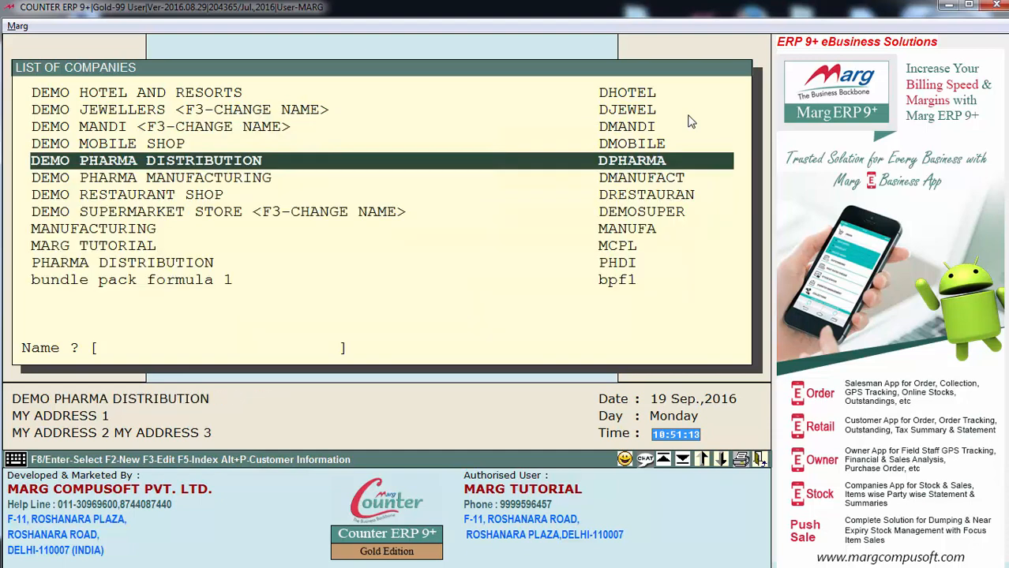
Log back in as supervisor and open DEMO PHARMA DISTRIBUTION
{"action": "key", "text": "ctrl+u"}
{"action": "type", "text": "****"}
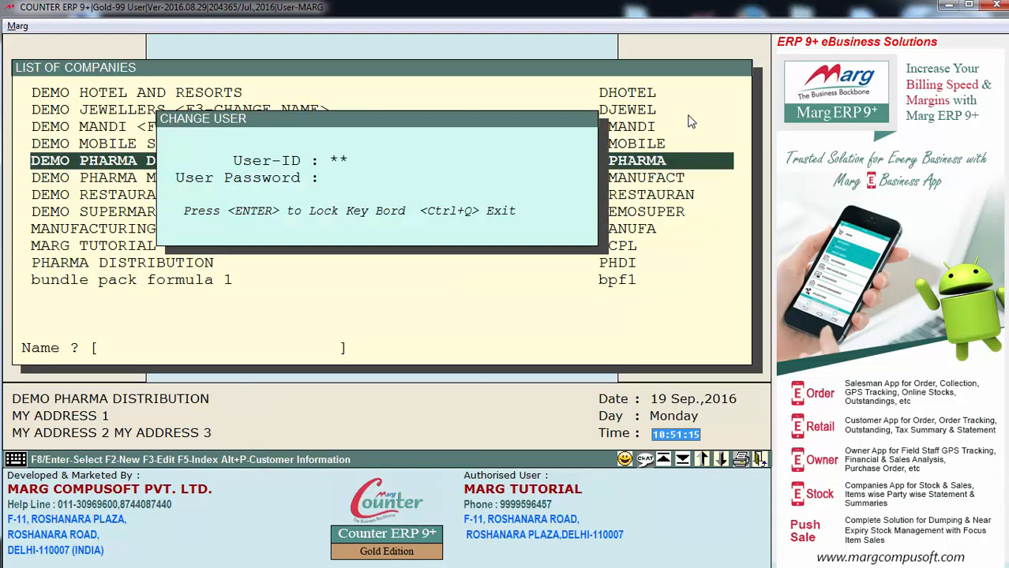
{"action": "key", "text": "Return"}
{"action": "type", "text": "****"}
{"action": "key", "text": "Return"}
{"action": "key", "text": "Return"}
{"action": "key", "text": "Return"}
{"action": "key", "text": "Return"}
{"action": "key", "text": "Return"}
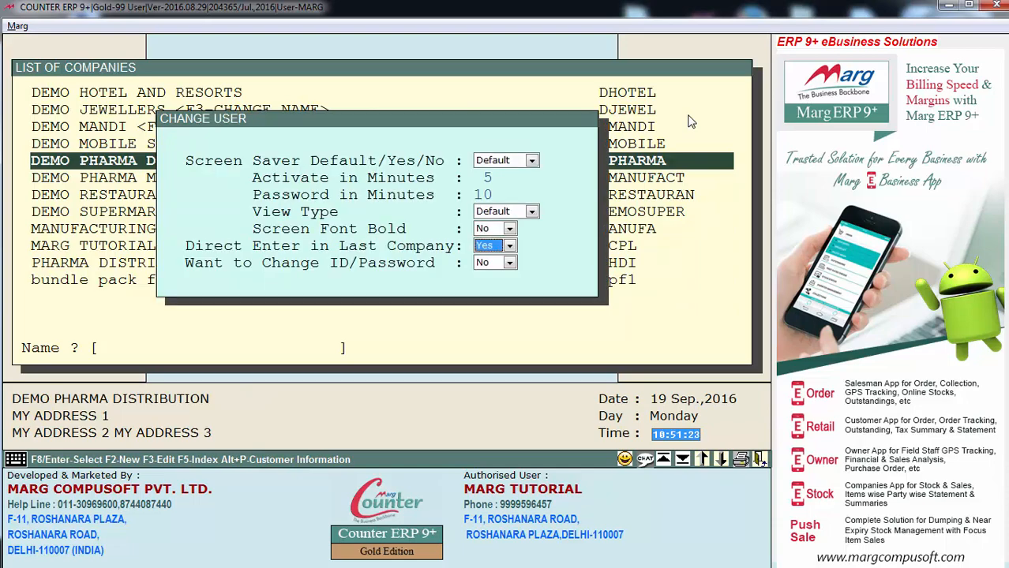
{"action": "key", "text": "Return"}
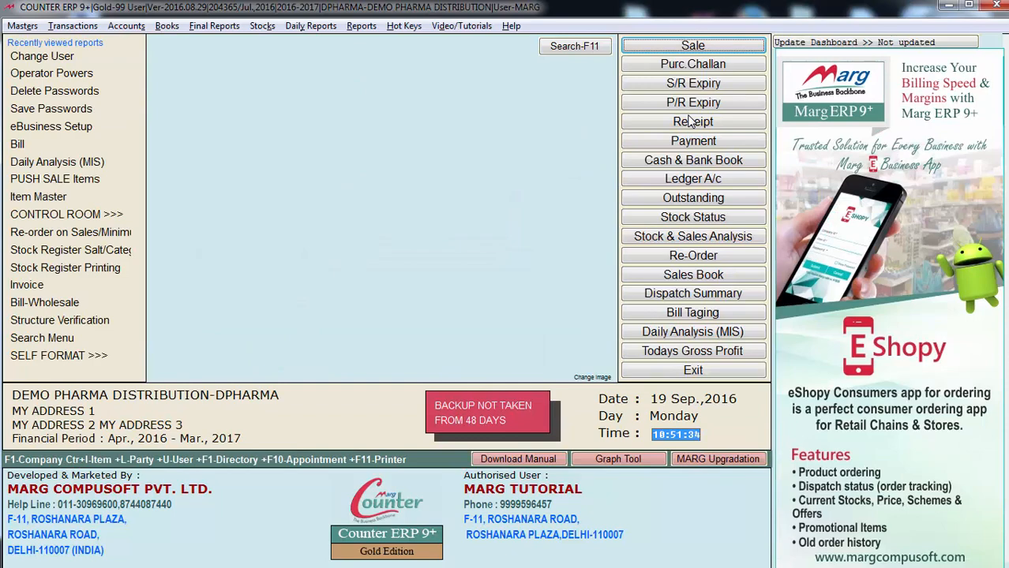
Open Masters > Operator Powers and bring up user 001's powers list
{"action": "key", "text": "alt+m"}
{"action": "key", "text": "Up"}
{"action": "key", "text": "Up"}
{"action": "key", "text": "Up"}
{"action": "key", "text": "Up"}
{"action": "key", "text": "Up"}
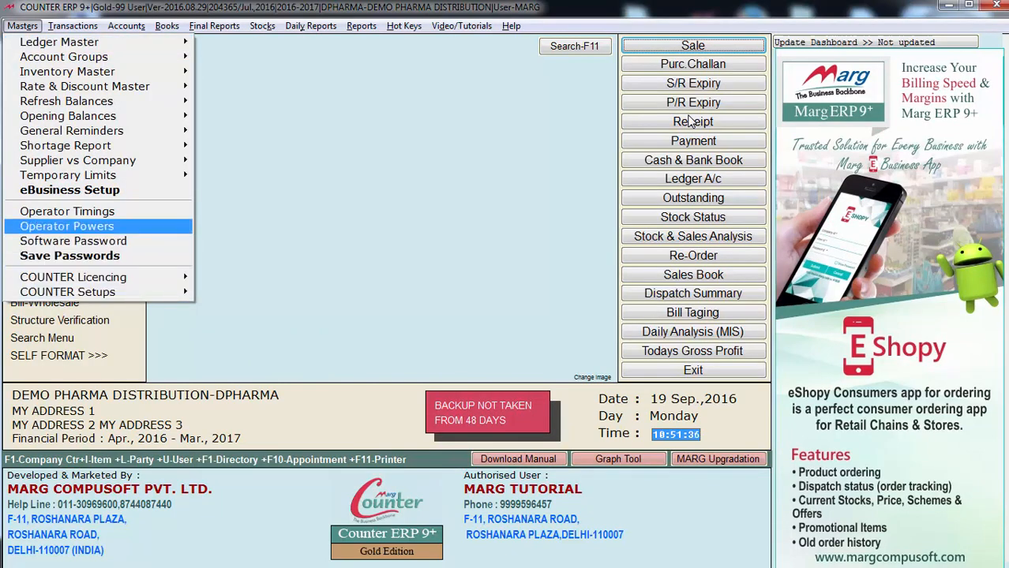
{"action": "key", "text": "Return"}
{"action": "key", "text": "Down"}
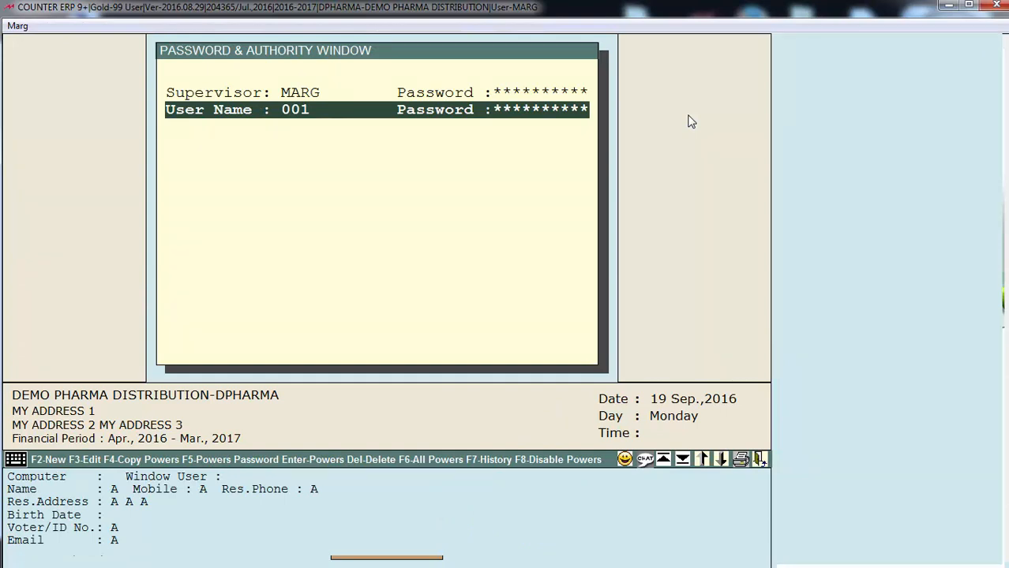
{"action": "key", "text": "Return"}
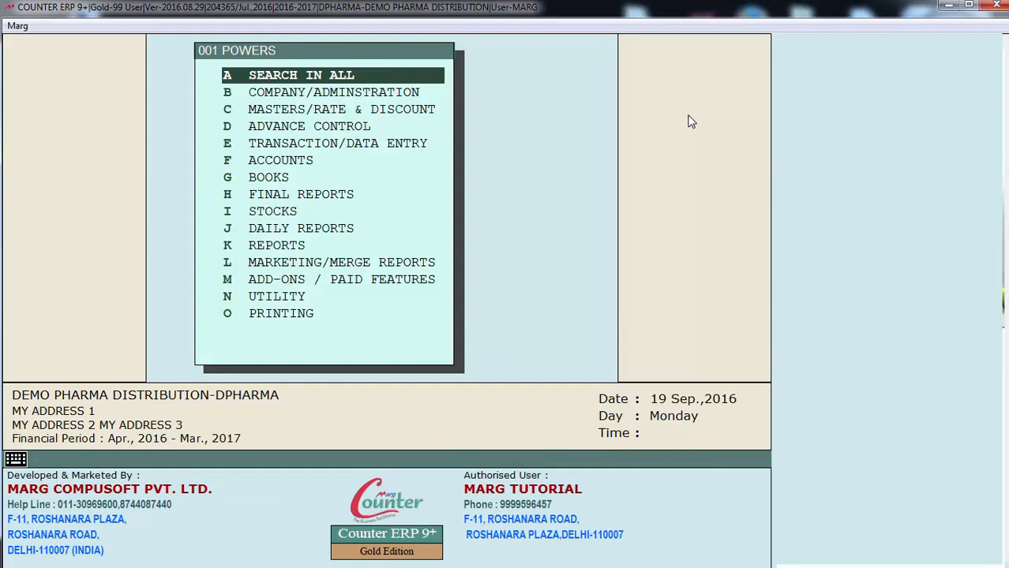
Search all powers for GATEWAY, set Marg Gateway to Y and save
{"action": "key", "text": "Return"}
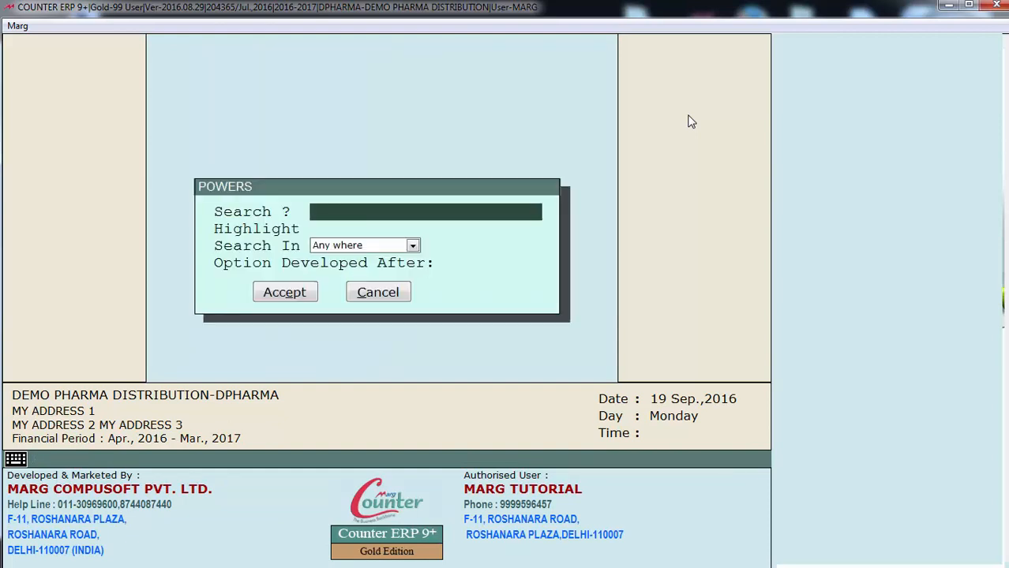
{"action": "type", "text": "GATEWAY"}
{"action": "key", "text": "Return"}
{"action": "key", "text": "Return"}
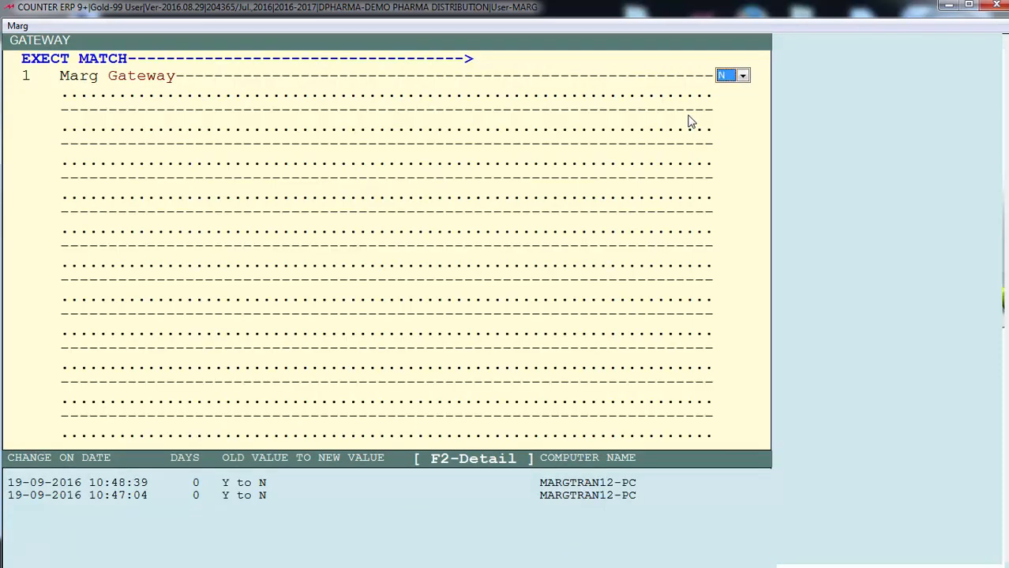
{"action": "key", "text": "space"}
{"action": "key", "text": "Up"}
{"action": "key", "text": "Return"}
{"action": "key", "text": "Escape"}
{"action": "key", "text": "Escape"}
{"action": "key", "text": "Right"}
{"action": "key", "text": "Left"}
{"action": "key", "text": "Return"}
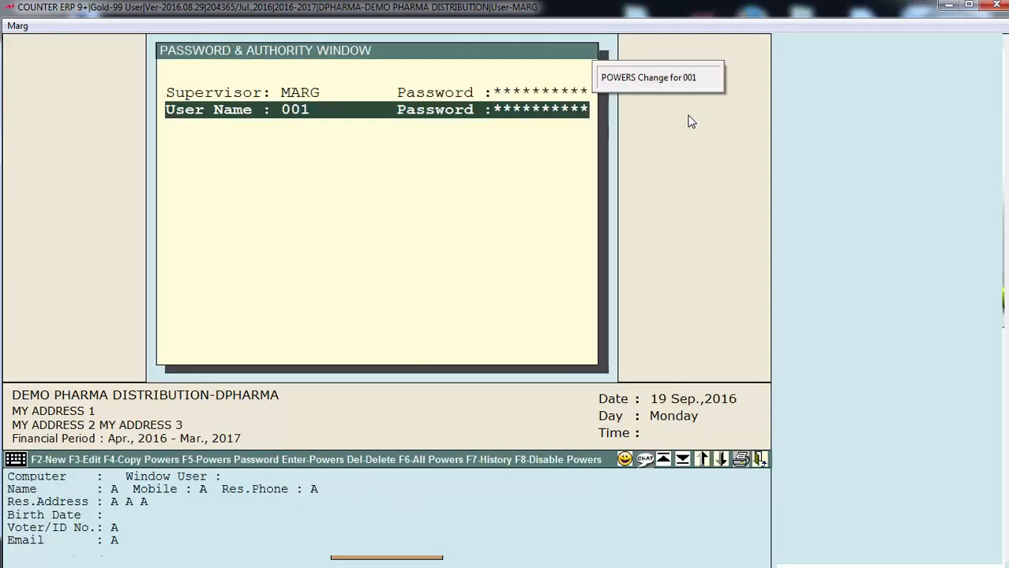
Quit user 001's powers list and select user 003 in Password & Authority
{"action": "key", "text": "Escape"}
{"action": "key", "text": "Right"}
{"action": "key", "text": "Return"}
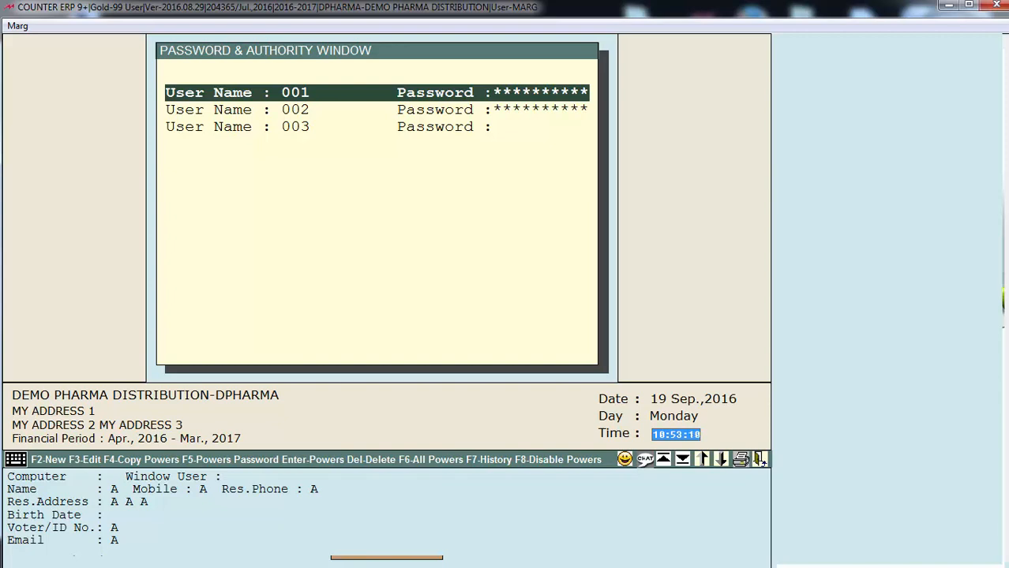
{"action": "key", "text": "Down"}
{"action": "key", "text": "Down"}
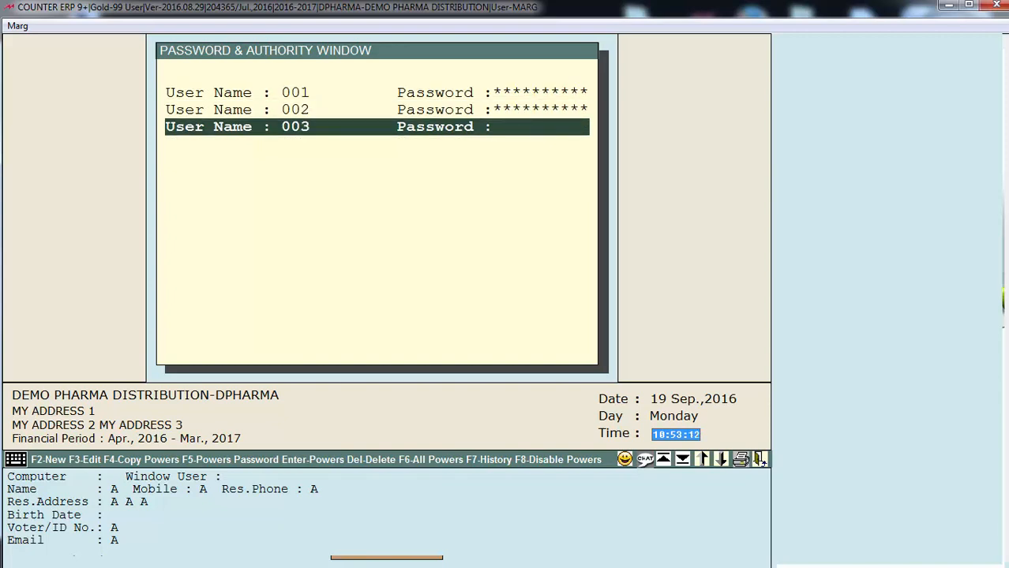
{"action": "key", "text": "Up"}
{"action": "key", "text": "Down"}
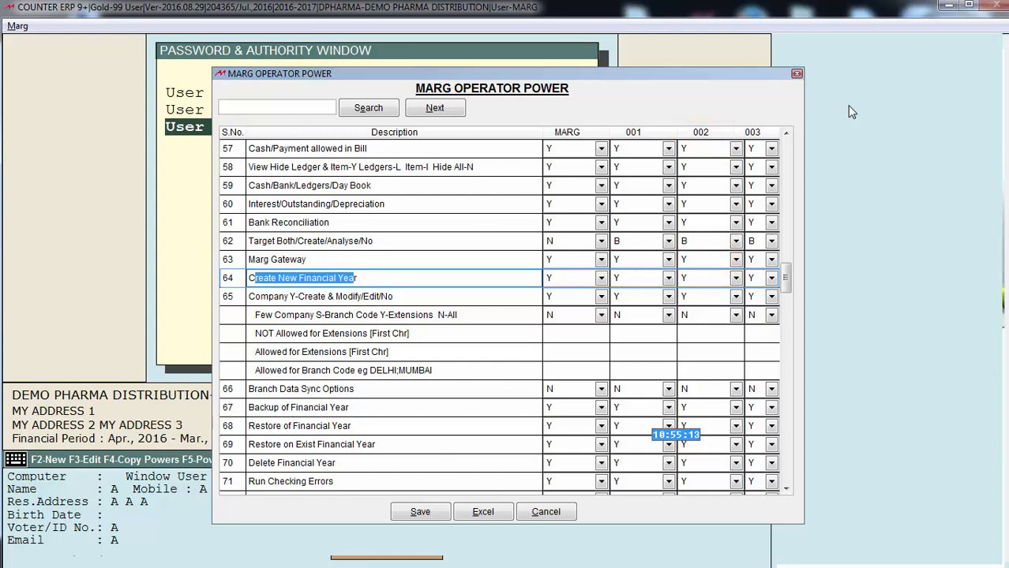
Set Create New Financial Year to N for user 002, save, and export the grid to Excel
{"action": "left_click", "coordinate": [736, 278]}
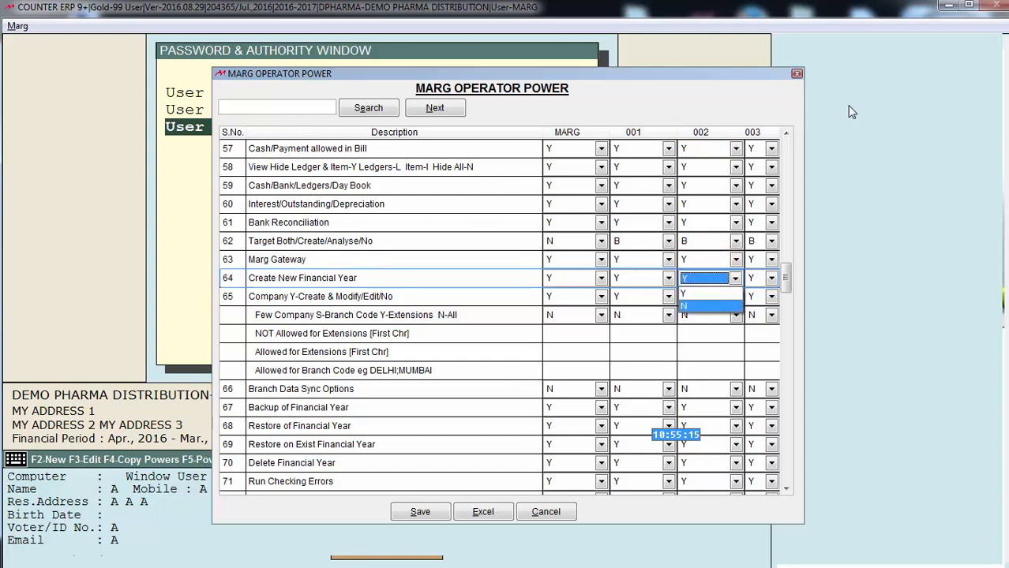
{"action": "key", "text": "Return"}
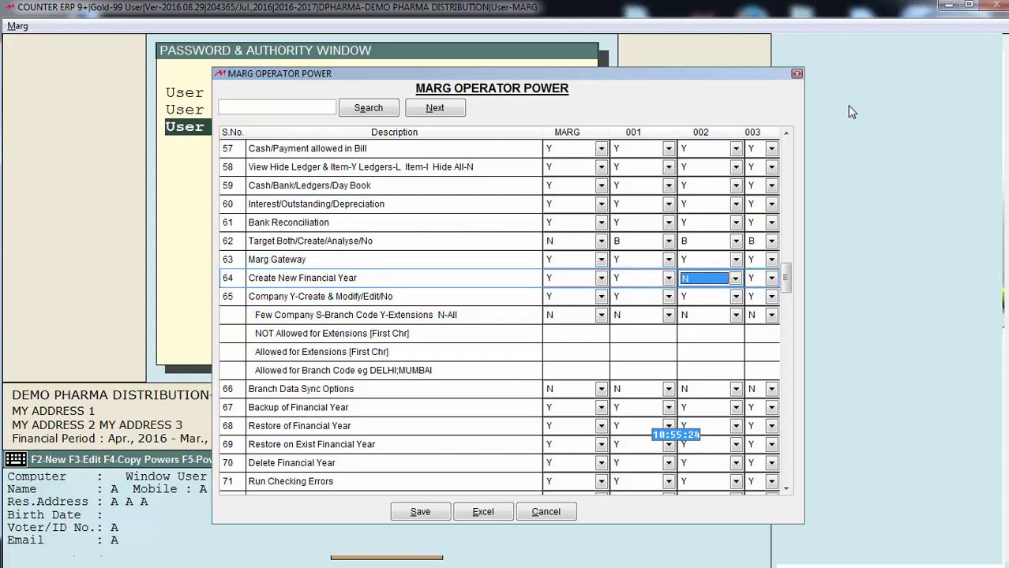
{"action": "key", "text": "alt+s"}
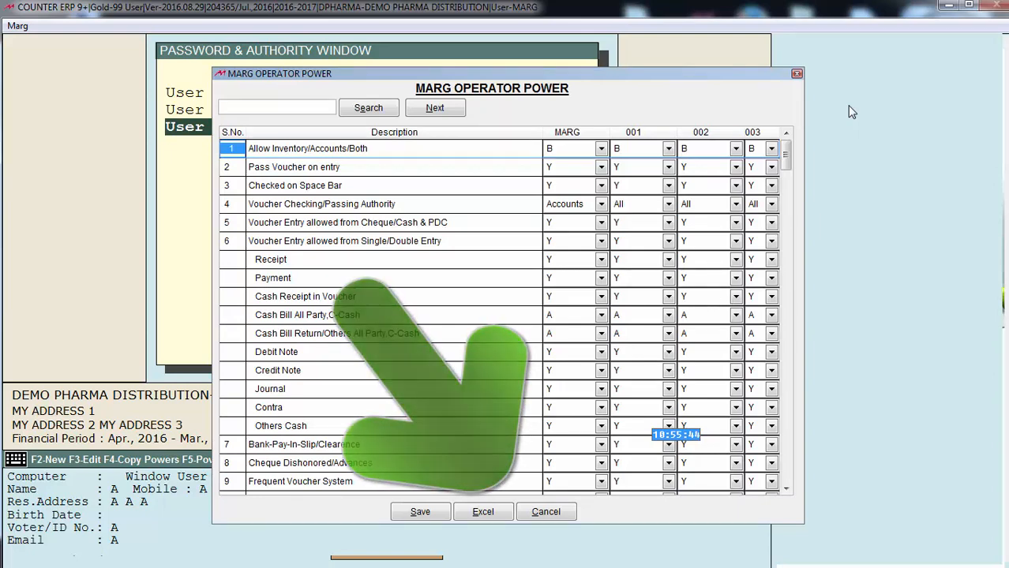
{"action": "key", "text": "Return"}
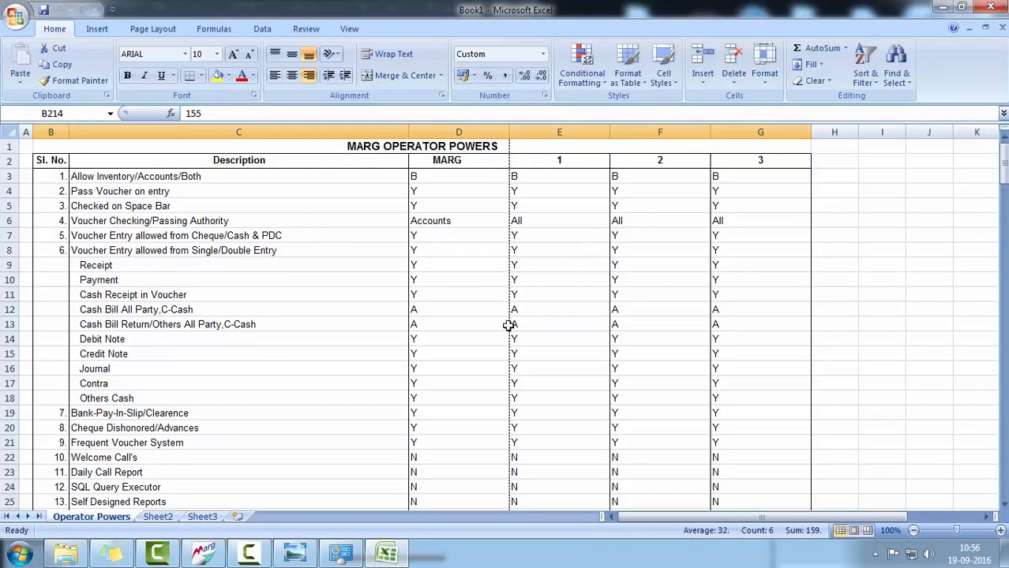
{"action": "left_click", "coordinate": [352, 415]}
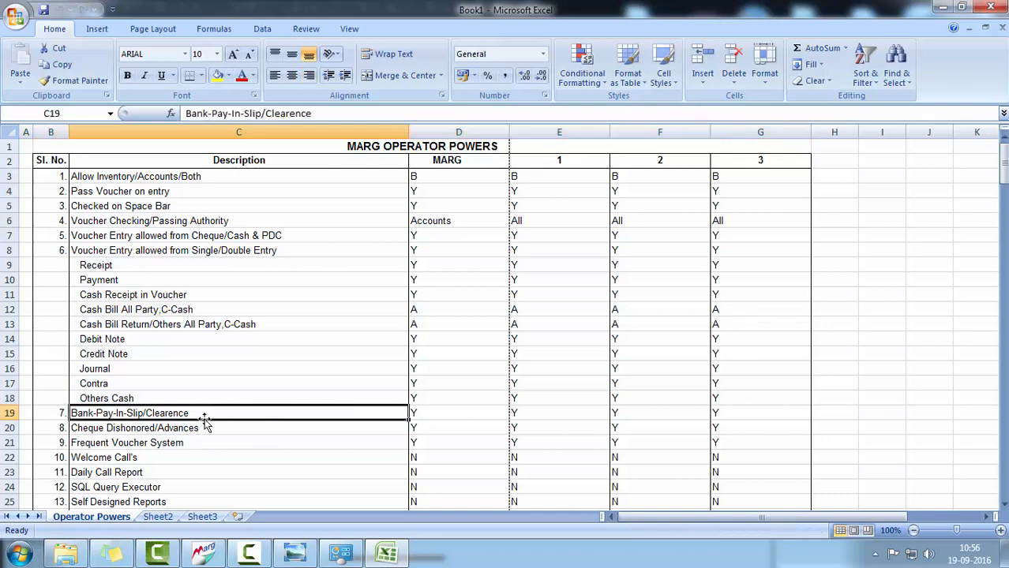
{"action": "left_click", "coordinate": [299, 347]}
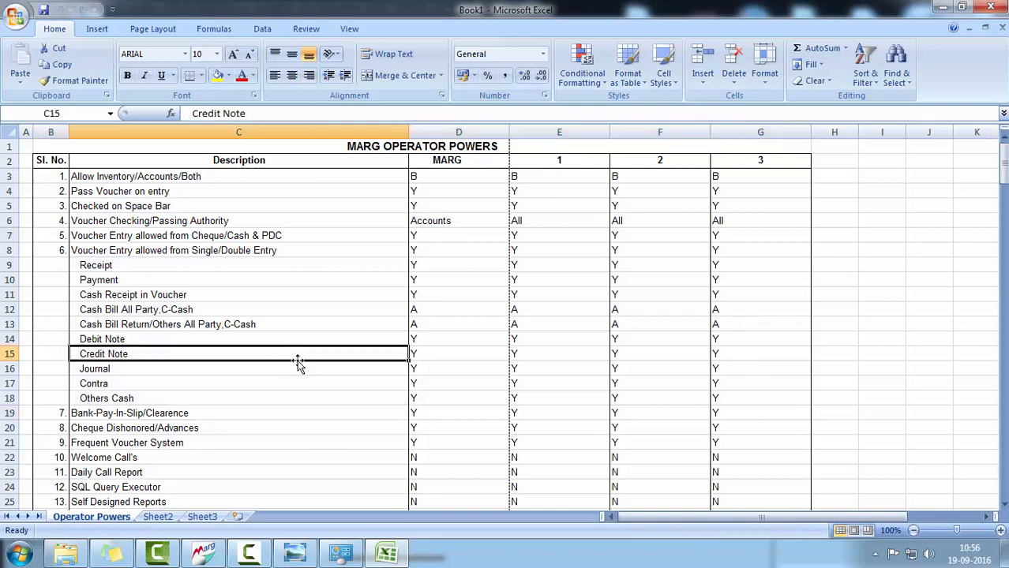